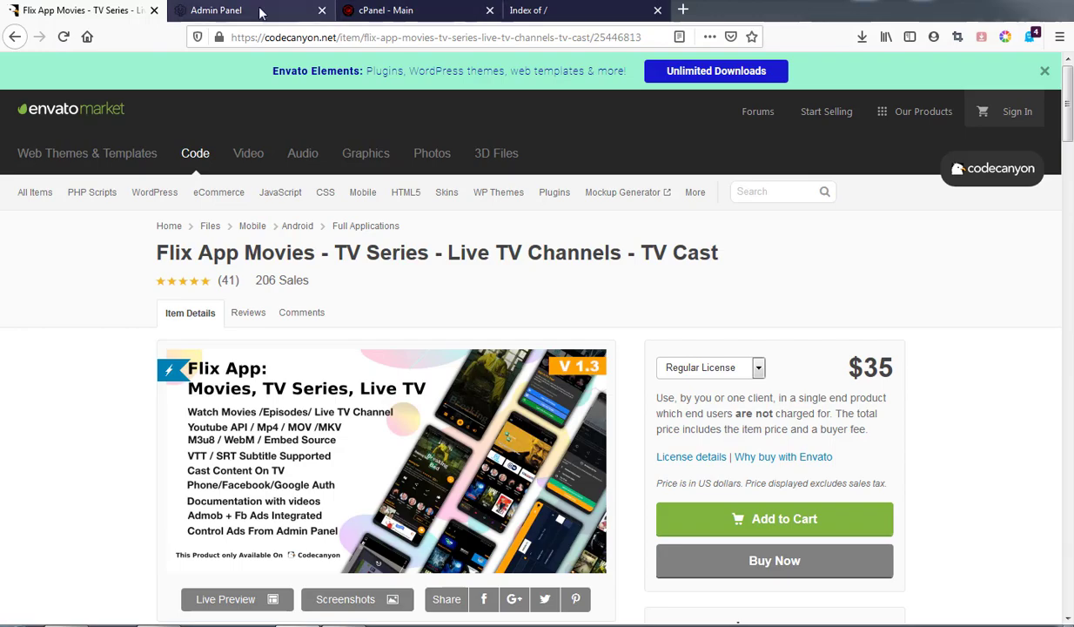
Switch from the CodeCanyon Flix App page to the Flix Admin Panel login tab.
{"action": "left_click", "coordinate": [254, 11]}
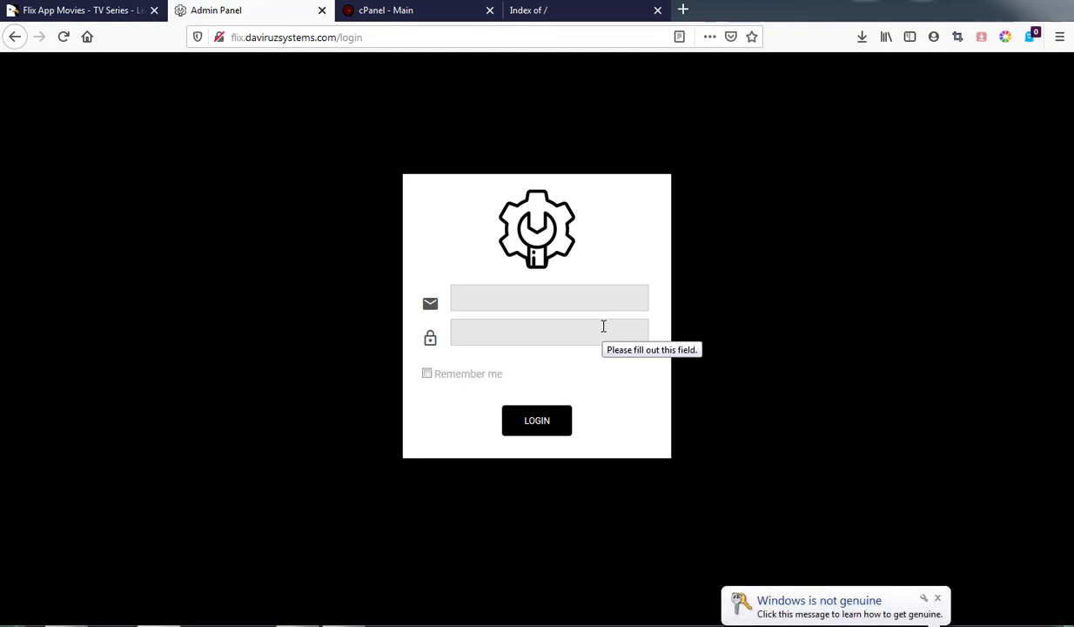
View the cPanel dashboard, then the train.daviruzsystems.com directory listing.
{"action": "left_click", "coordinate": [395, 13]}
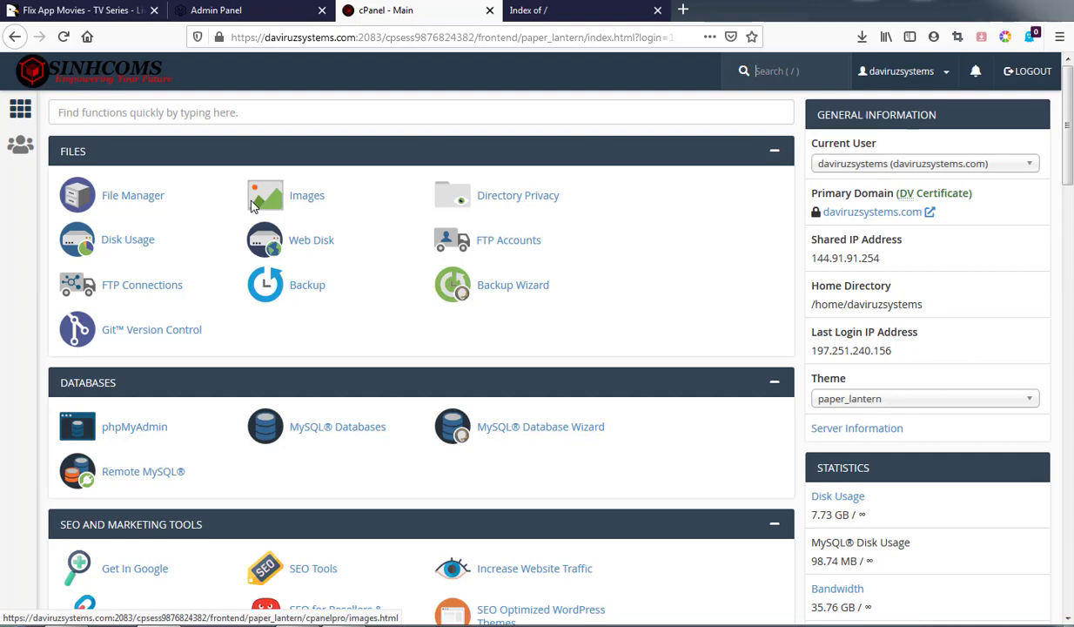
{"action": "left_click", "coordinate": [570, 11]}
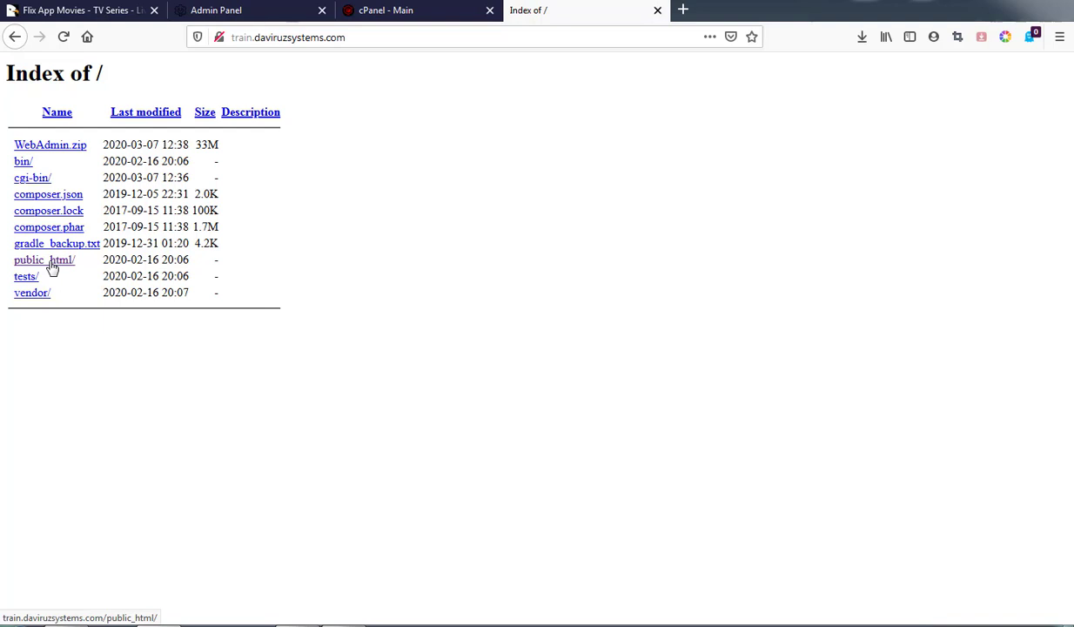
Open train.daviruzsystems.com/public_html and copy its address without the trailing slash.
{"action": "left_click", "coordinate": [51, 263]}
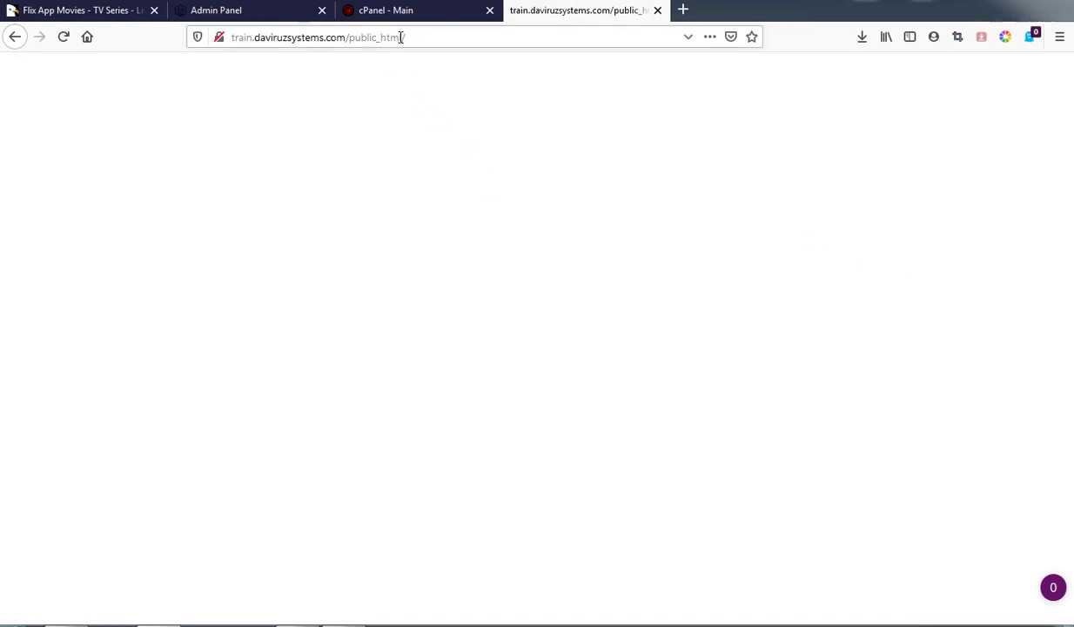
{"action": "left_click_drag", "start_coordinate": [401, 37], "coordinate": [218, 42]}
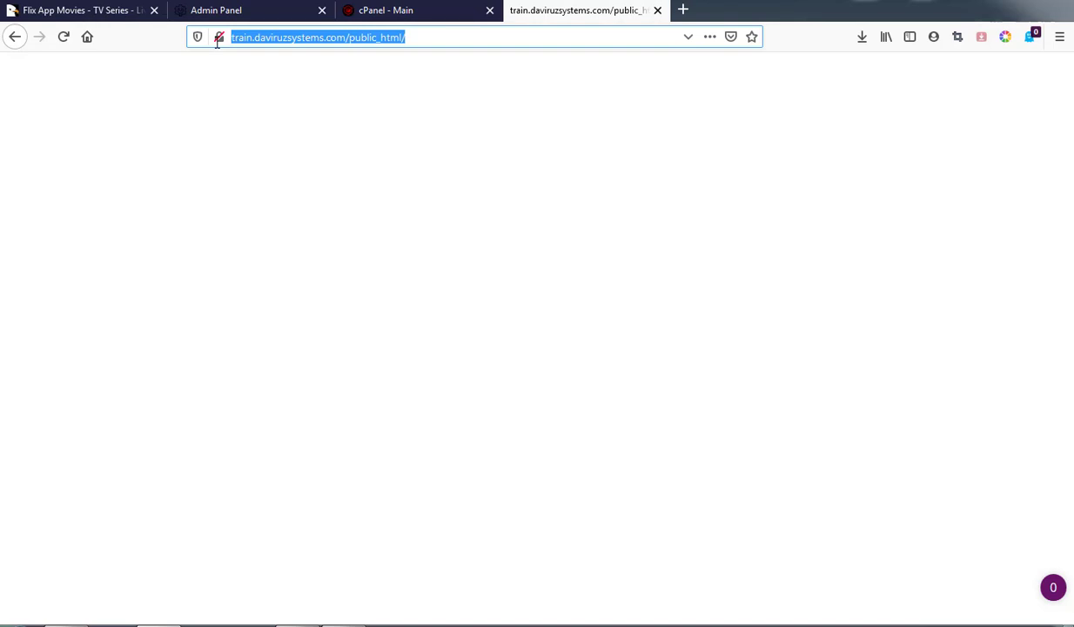
{"action": "left_click_drag", "start_coordinate": [346, 36], "coordinate": [229, 38]}
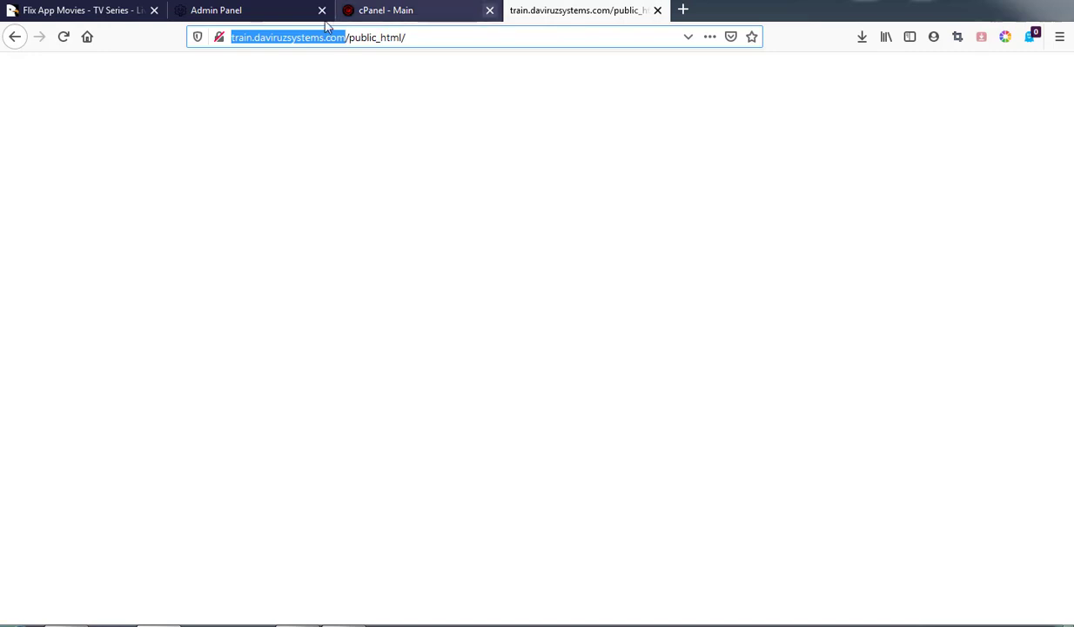
{"action": "left_click_drag", "start_coordinate": [403, 37], "coordinate": [232, 36]}
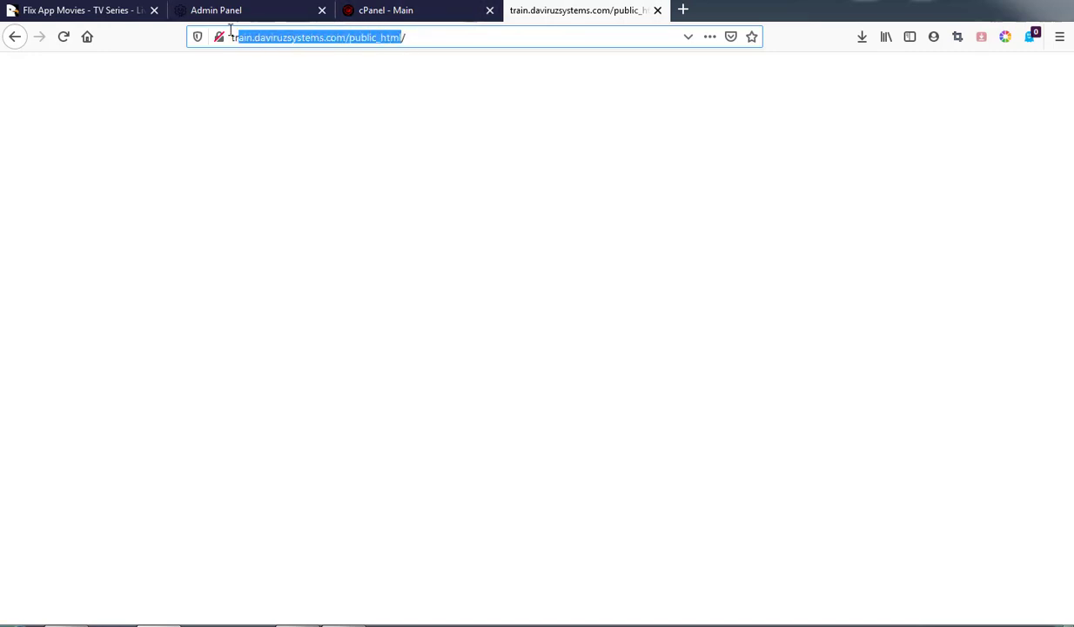
{"action": "right_click", "coordinate": [293, 50]}
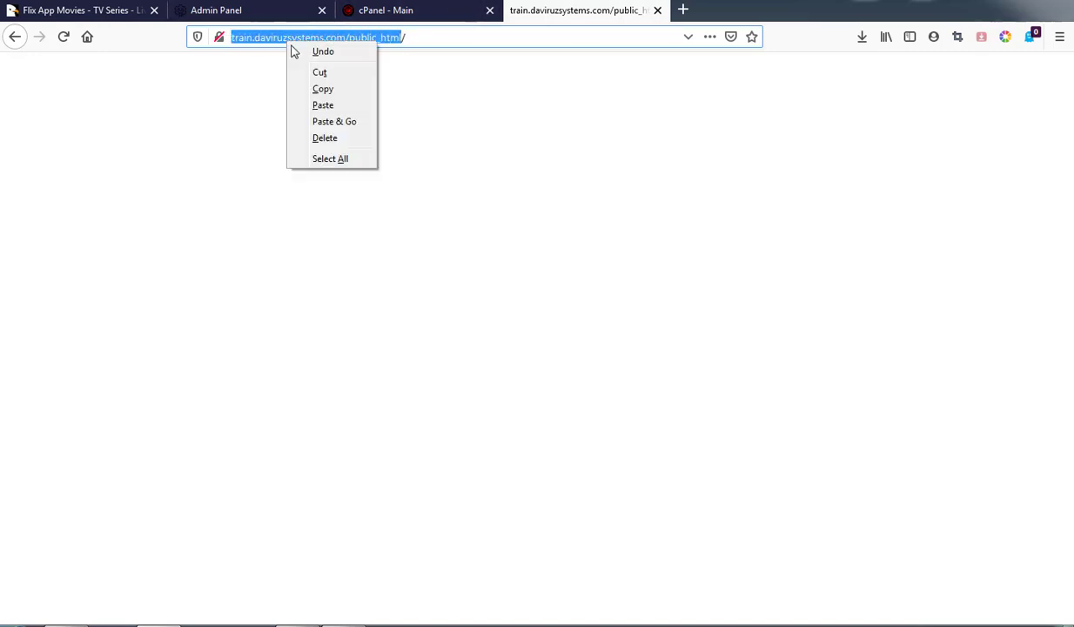
{"action": "left_click", "coordinate": [333, 89]}
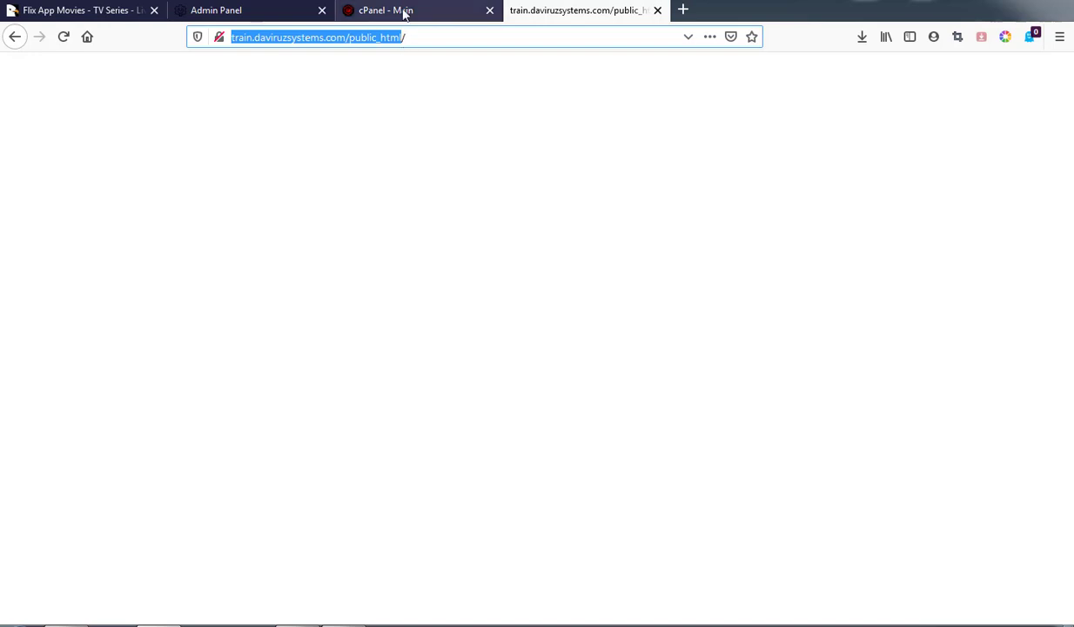
{"action": "left_click", "coordinate": [405, 11]}
Filter the Subdomains list by 'train' to show only train.daviruzsystems.com.
{"action": "scroll", "coordinate": [394, 265], "scroll_direction": "down", "scroll_amount": 7}
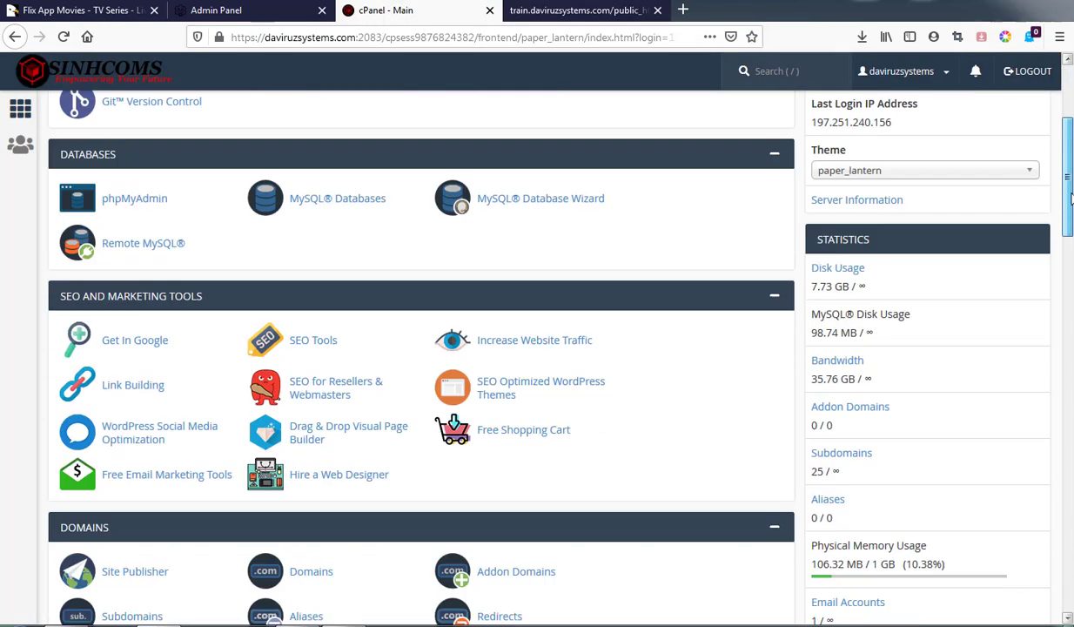
{"action": "left_click", "coordinate": [122, 266]}
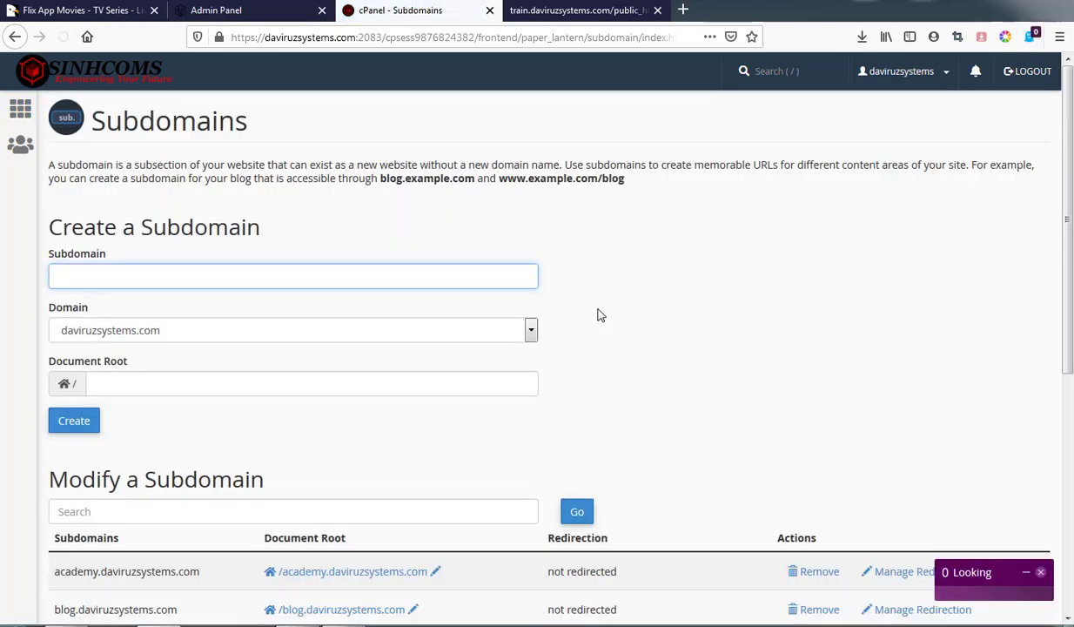
{"action": "left_click", "coordinate": [311, 513]}
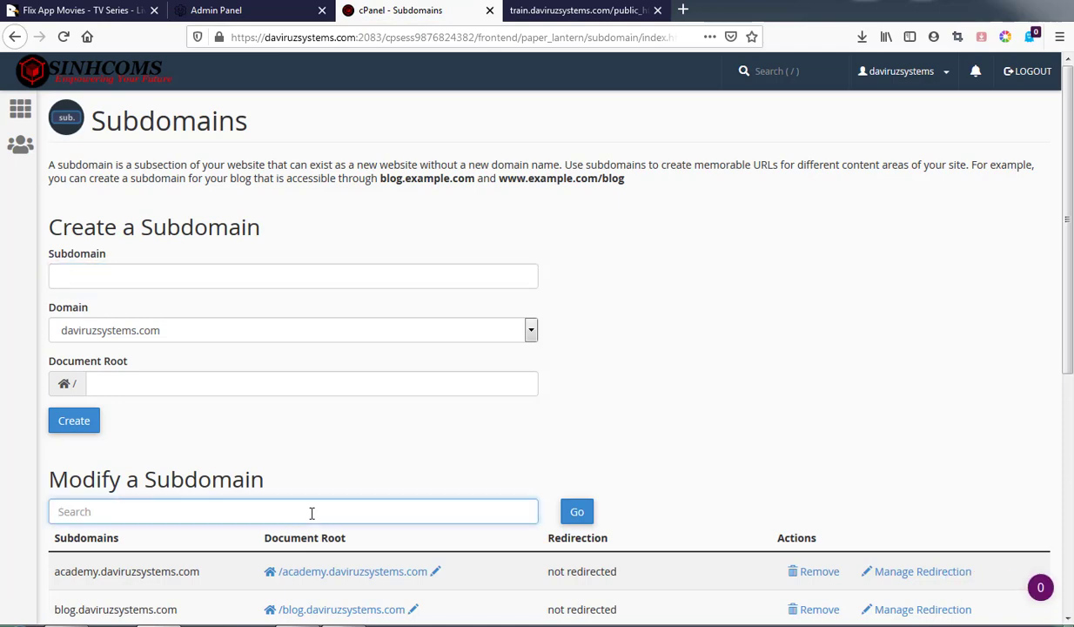
{"action": "type", "text": "train"}
{"action": "left_click", "coordinate": [580, 517]}
{"action": "left_click", "coordinate": [577, 514]}
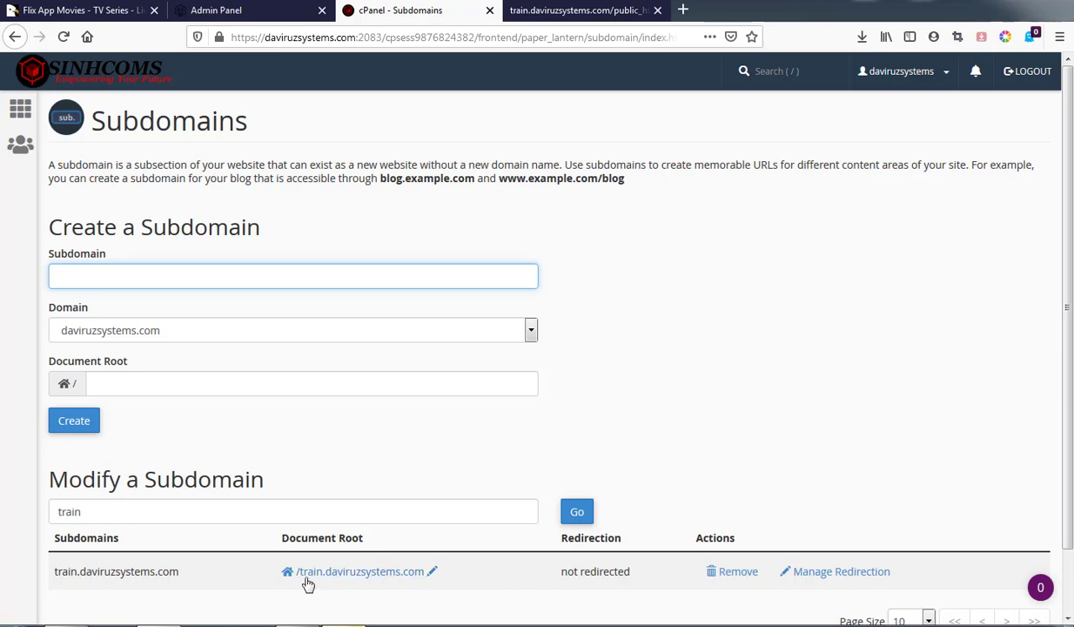
Replace the train subdomain's document root with the pasted train.daviruzsystems.com/public_html path.
{"action": "left_click", "coordinate": [432, 573]}
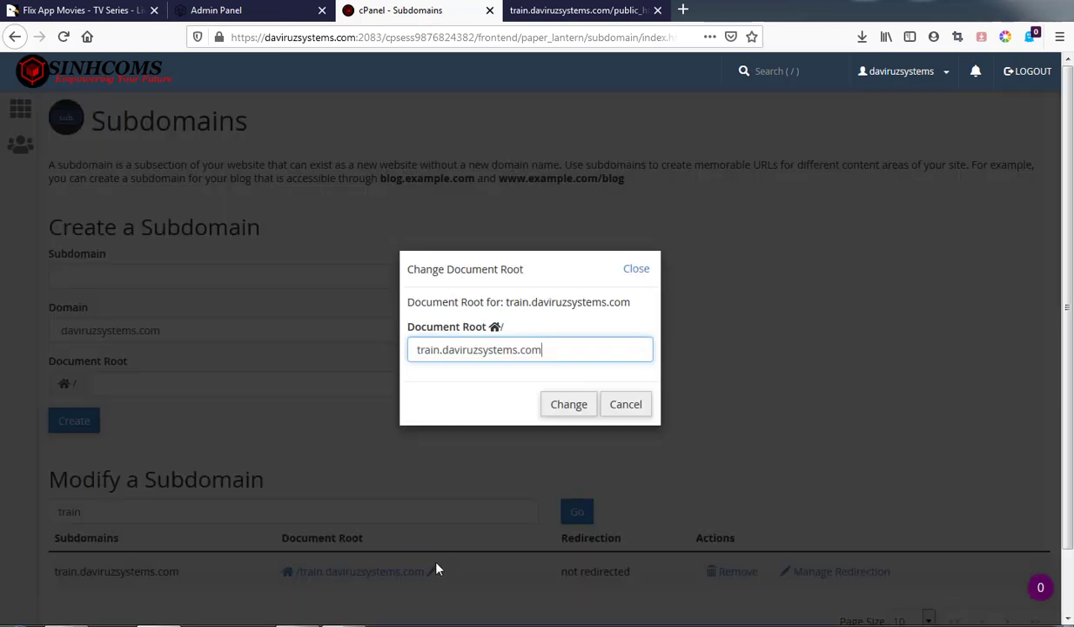
{"action": "left_click_drag", "start_coordinate": [542, 349], "coordinate": [307, 350]}
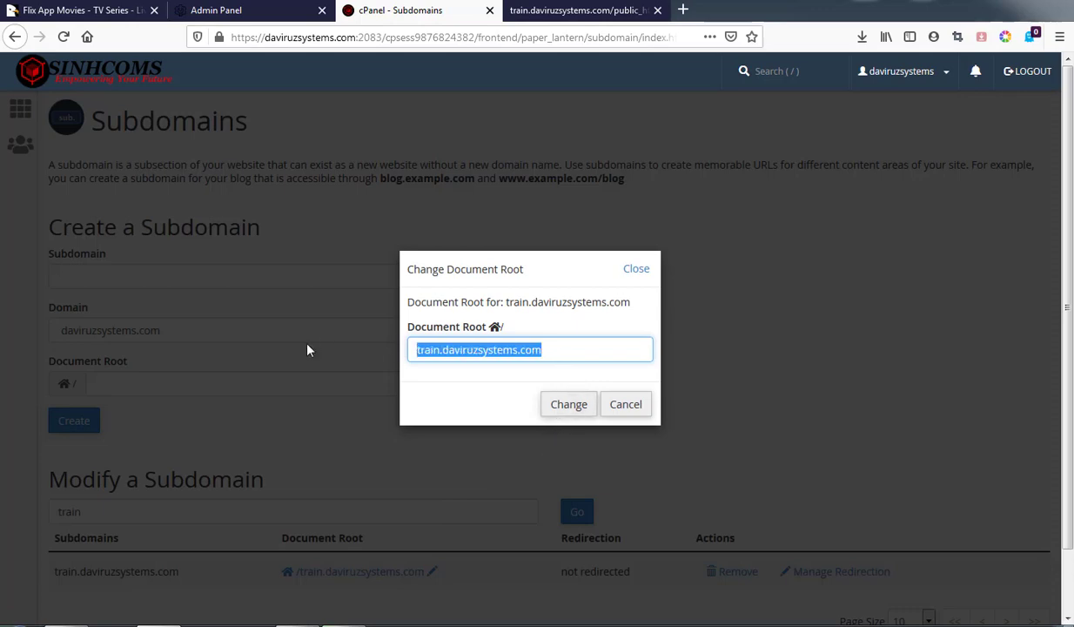
{"action": "key", "text": "ctrl+v"}
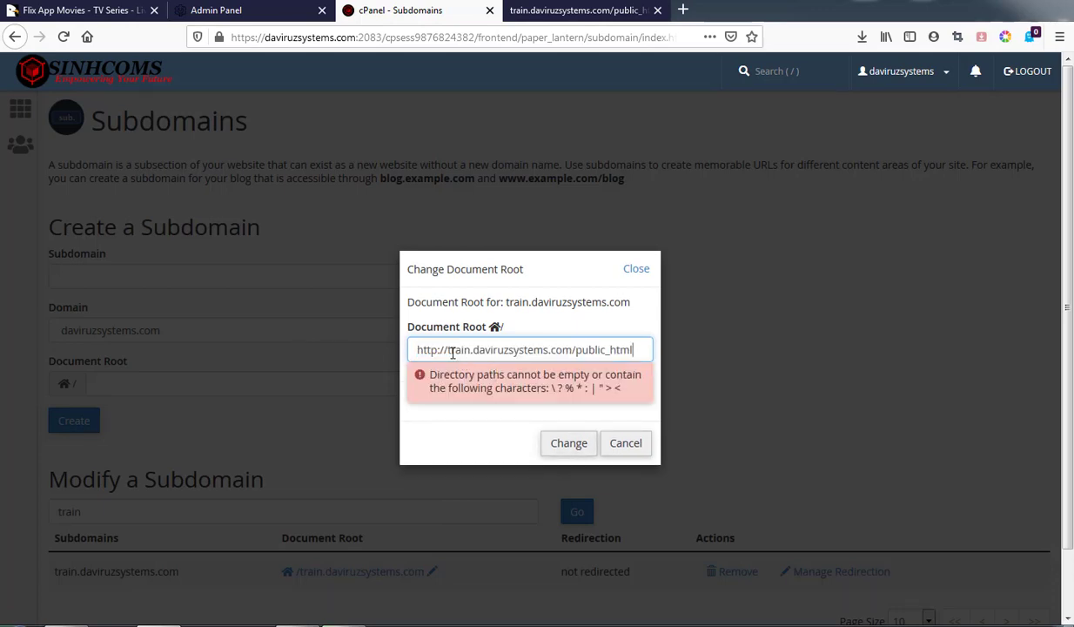
{"action": "key", "text": "BackSpace"}
{"action": "key", "text": "BackSpace"}
{"action": "key", "text": "BackSpace"}
{"action": "key", "text": "BackSpace"}
{"action": "key", "text": "BackSpace"}
{"action": "key", "text": "BackSpace"}
{"action": "key", "text": "BackSpace"}
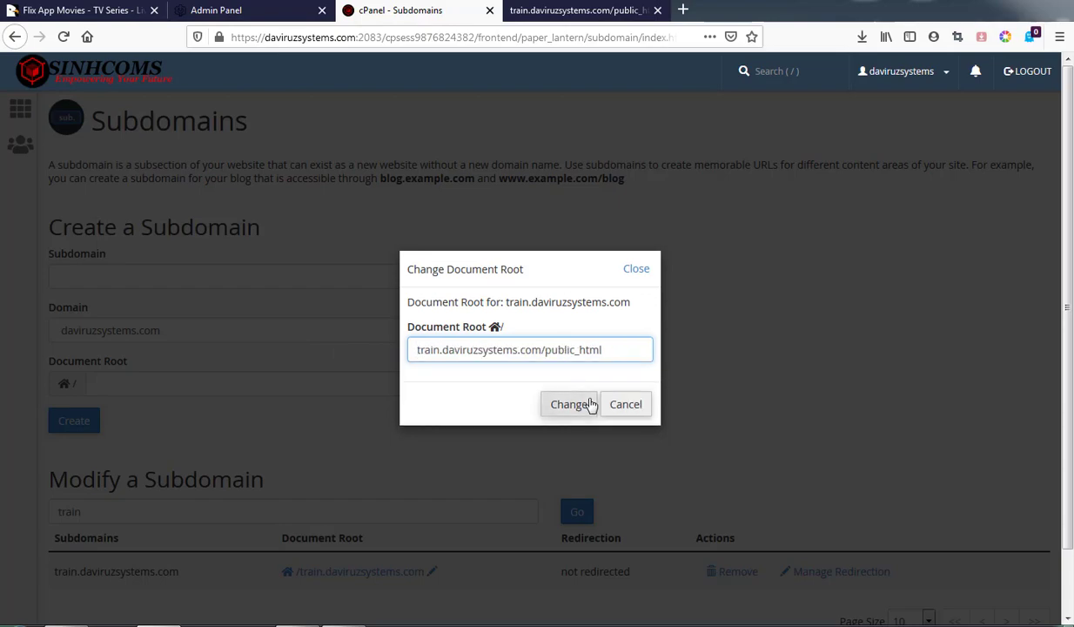
{"action": "left_click", "coordinate": [581, 404]}
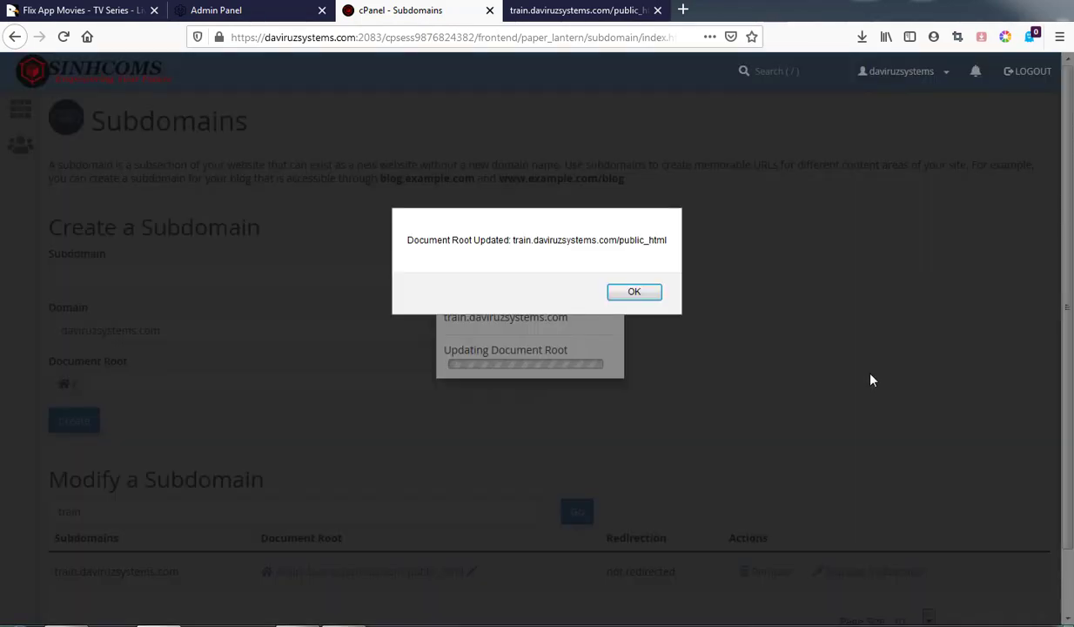
{"action": "left_click", "coordinate": [648, 295]}
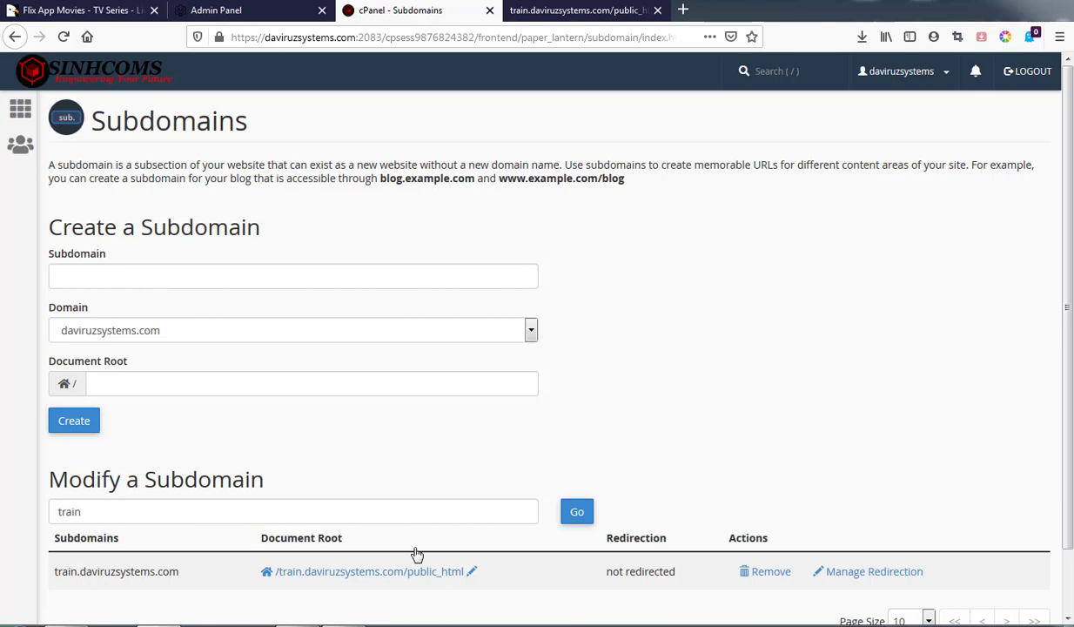
Load the bare train.daviruzsystems.com/ address in the train tab.
{"action": "left_click", "coordinate": [609, 10]}
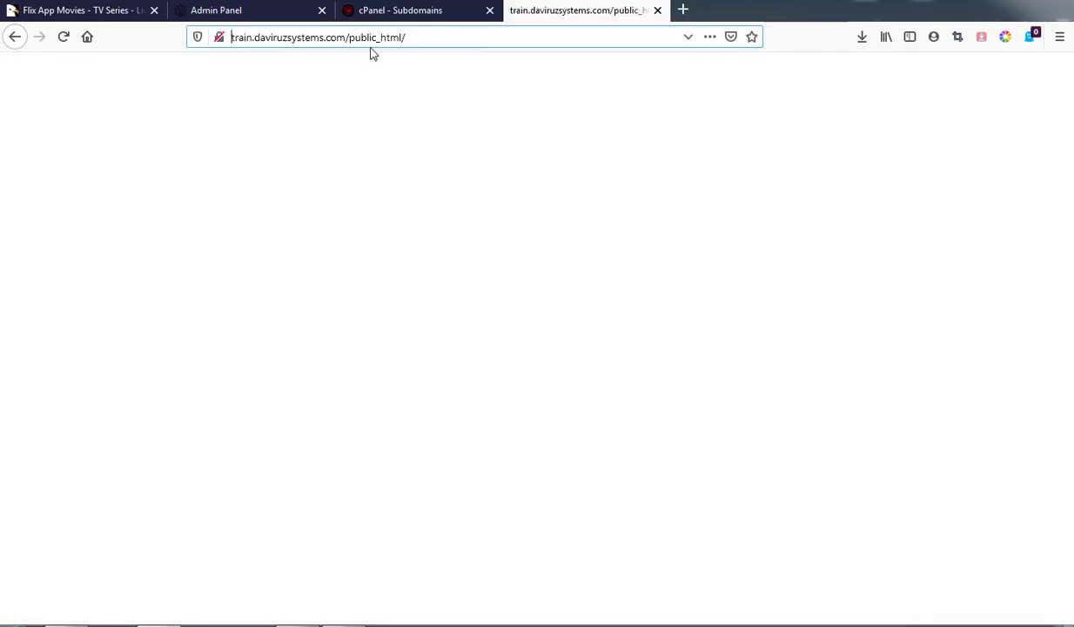
{"action": "left_click_drag", "start_coordinate": [349, 38], "coordinate": [845, 31]}
{"action": "key", "text": "BackSpace"}
{"action": "key", "text": "BackSpace"}
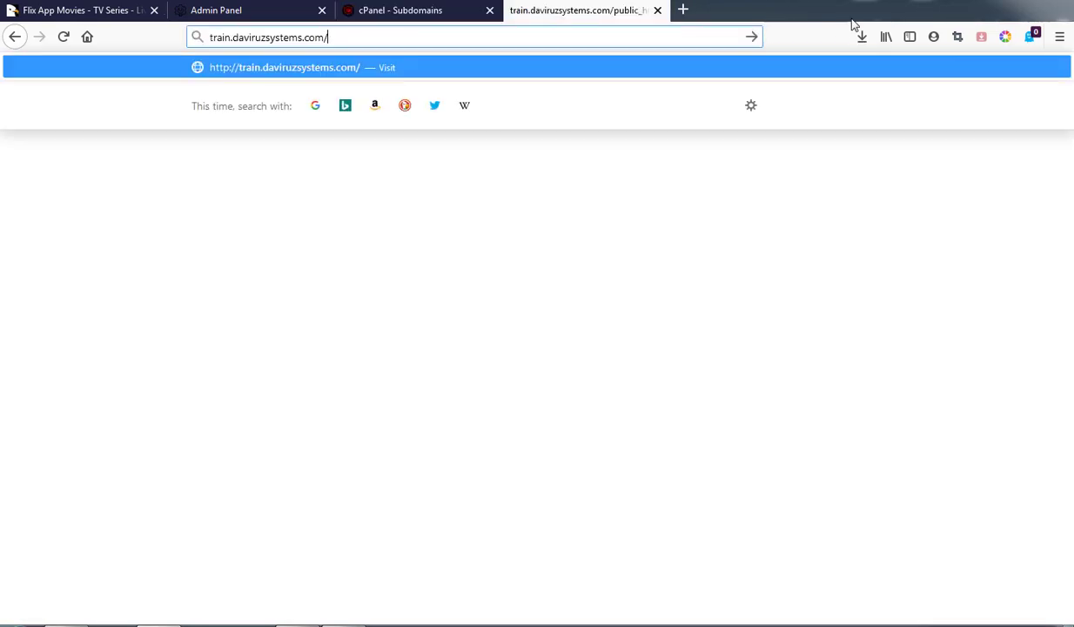
{"action": "key", "text": "Return"}
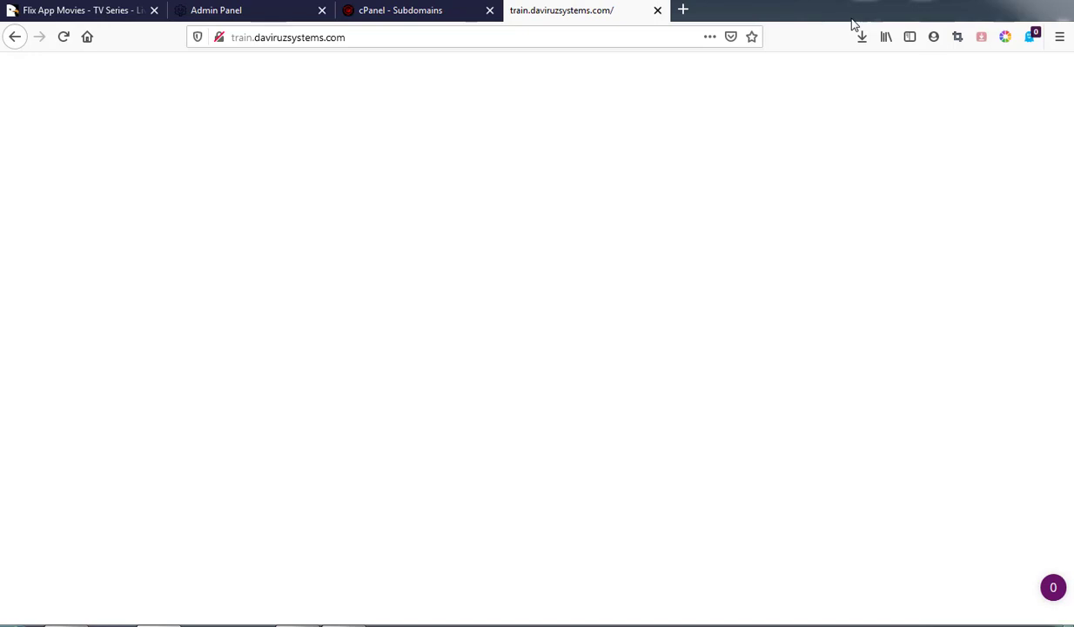
Go from the cPanel Subdomains page back to the home dashboard.
{"action": "left_click", "coordinate": [376, 15]}
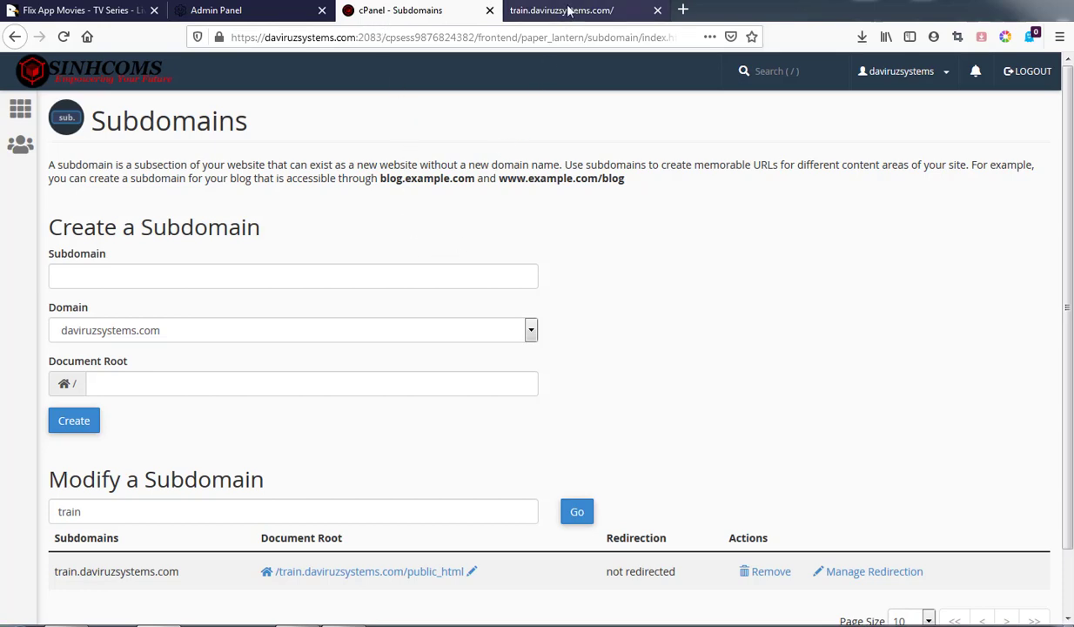
{"action": "left_click", "coordinate": [233, 14]}
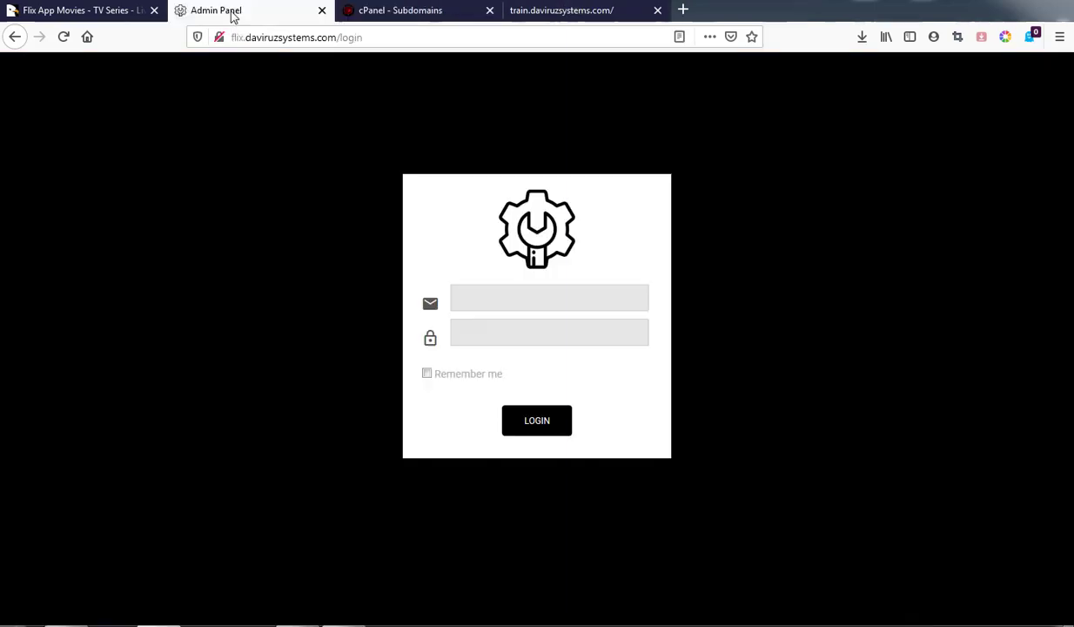
{"action": "left_click", "coordinate": [372, 12]}
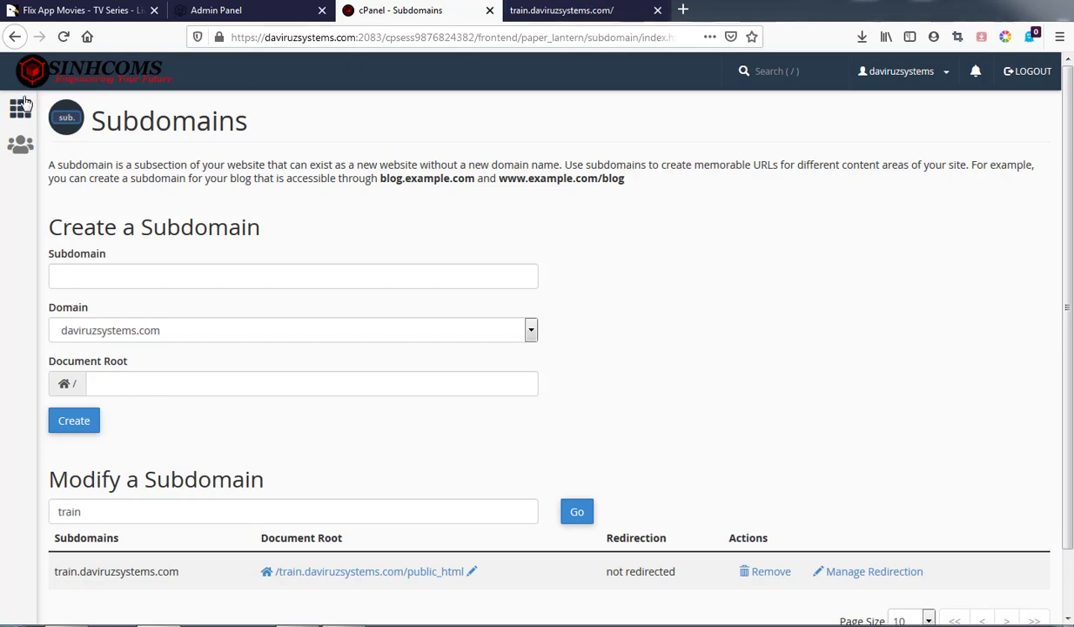
{"action": "left_click", "coordinate": [20, 108]}
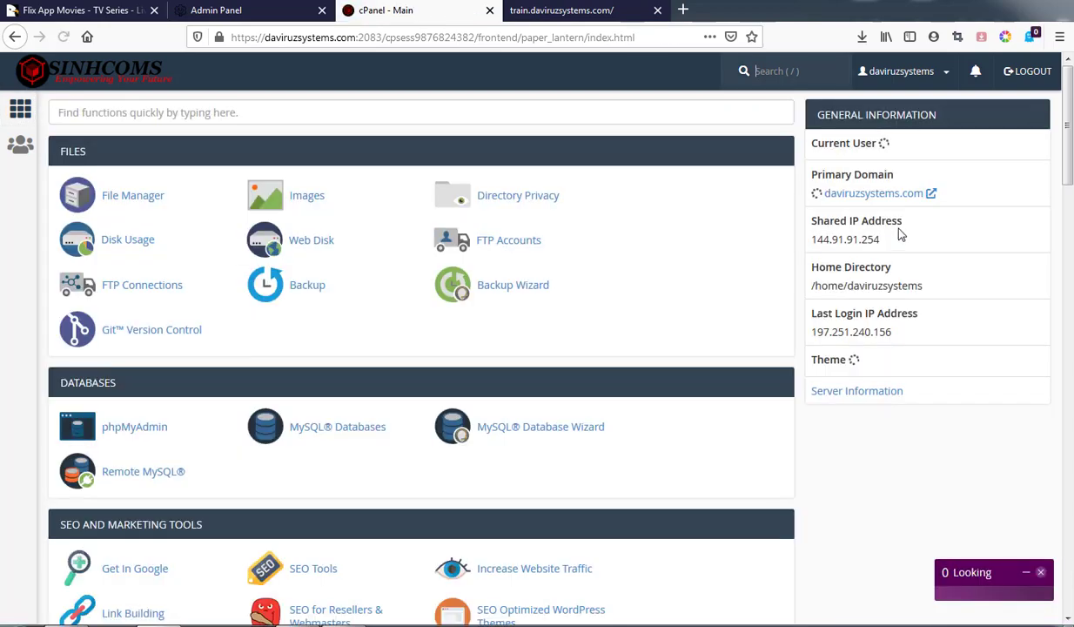
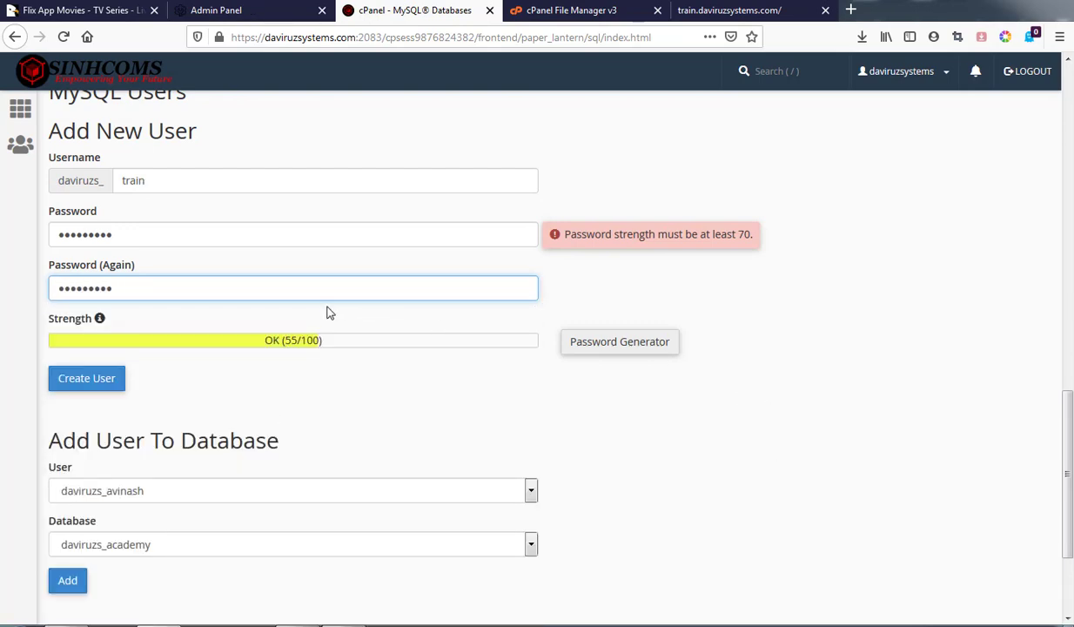
Enter a new MySQL user password in both the Password and Password (Again) fields.
{"action": "left_click", "coordinate": [144, 228]}
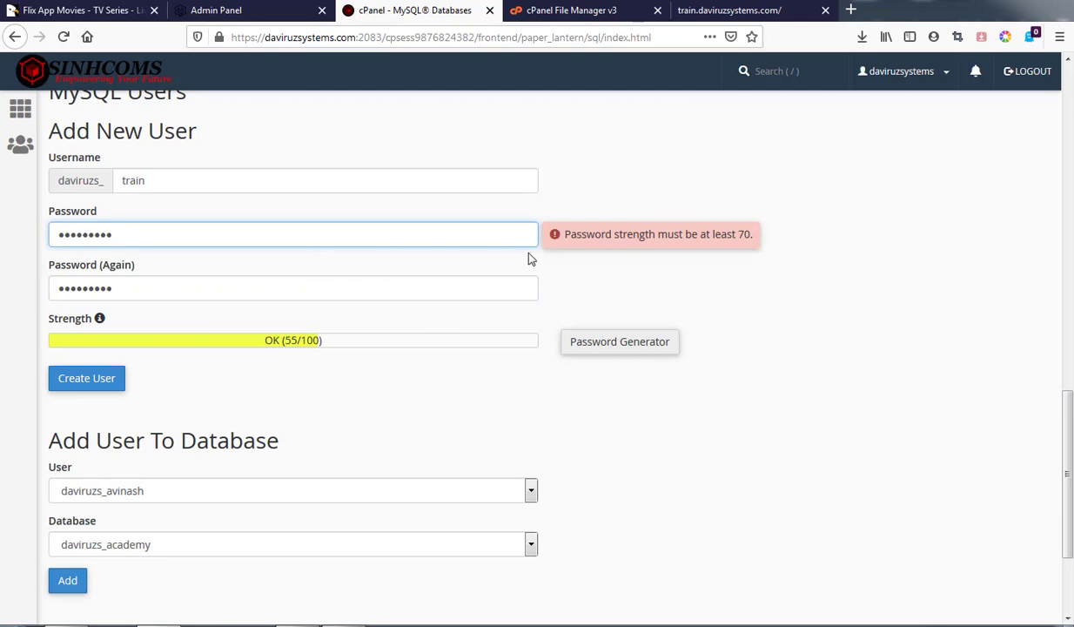
{"action": "left_click_drag", "start_coordinate": [242, 238], "coordinate": [14, 259]}
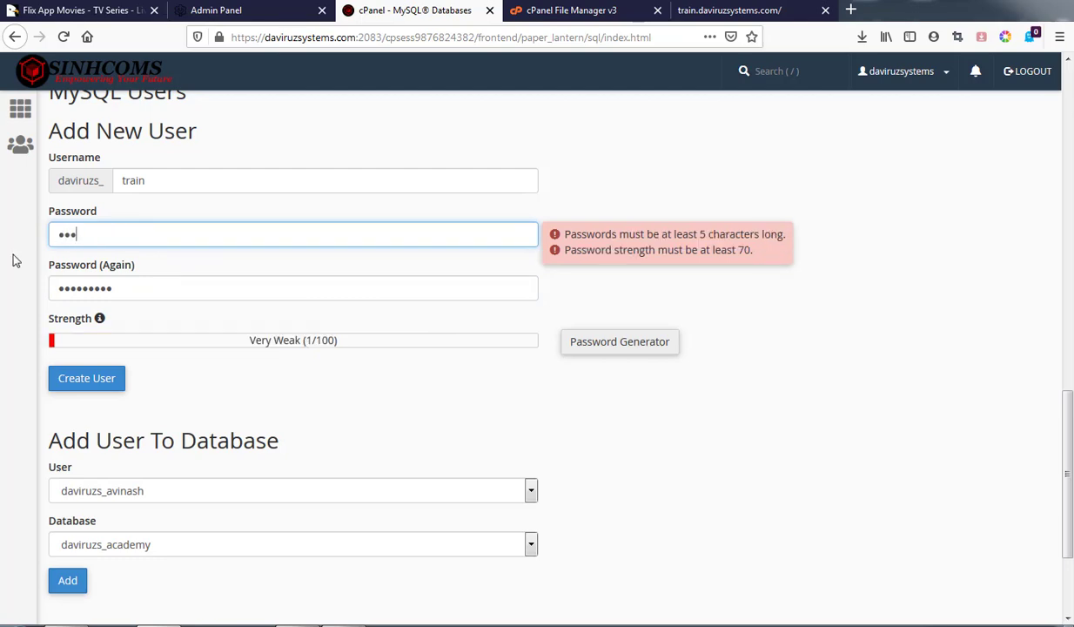
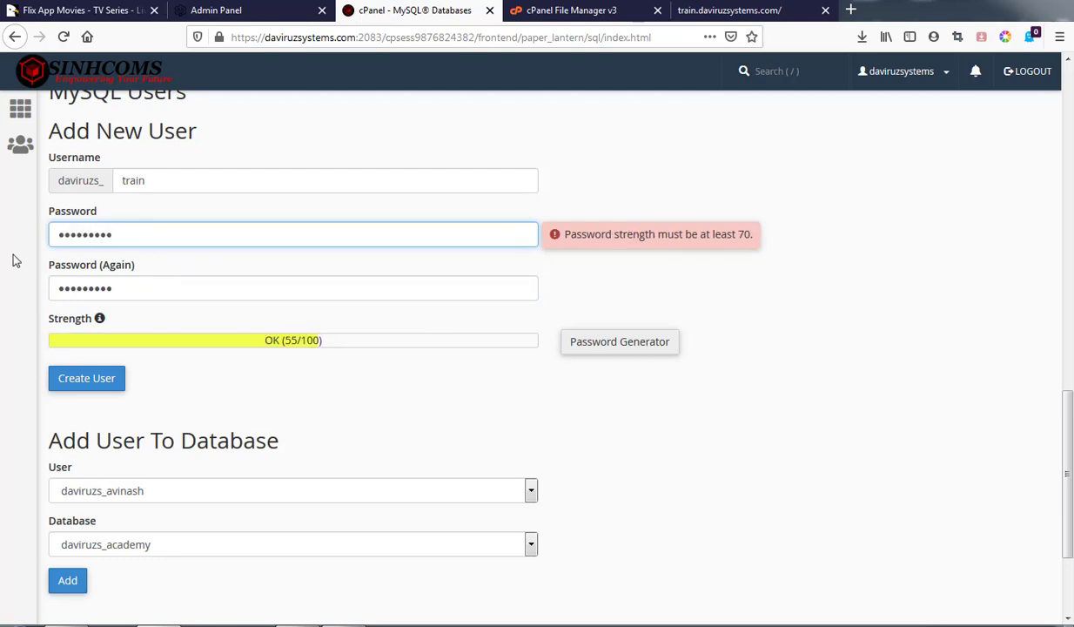
Strengthen both password entries to a Very Strong (82/100) score and create user daviruzs_train.
{"action": "left_click_drag", "start_coordinate": [63, 234], "coordinate": [24, 206]}
{"action": "key", "text": "BackSpace"}
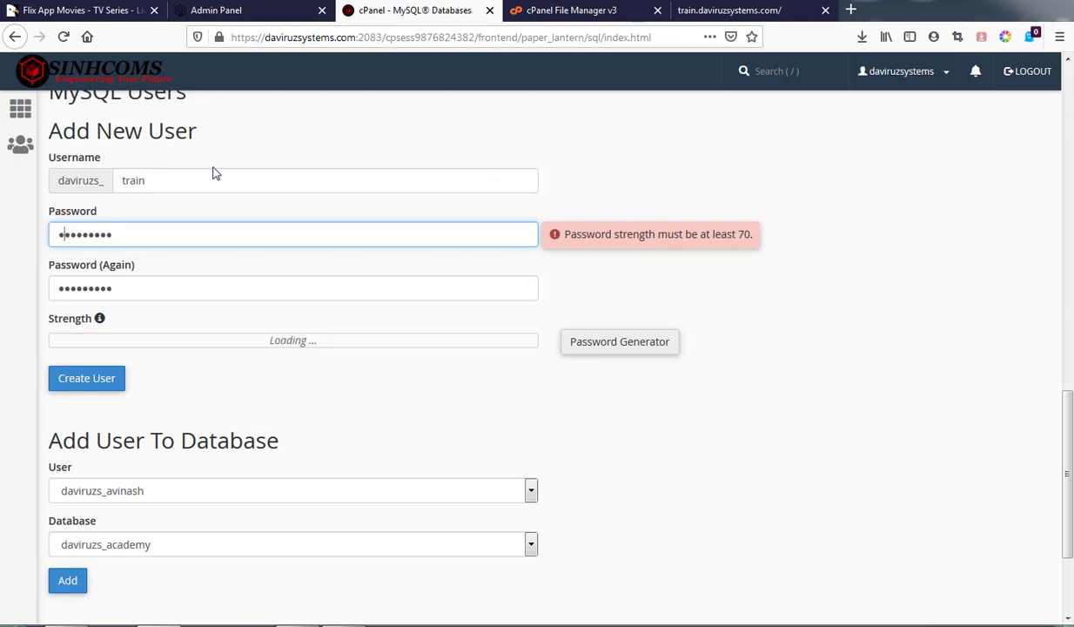
{"action": "left_click", "coordinate": [62, 288]}
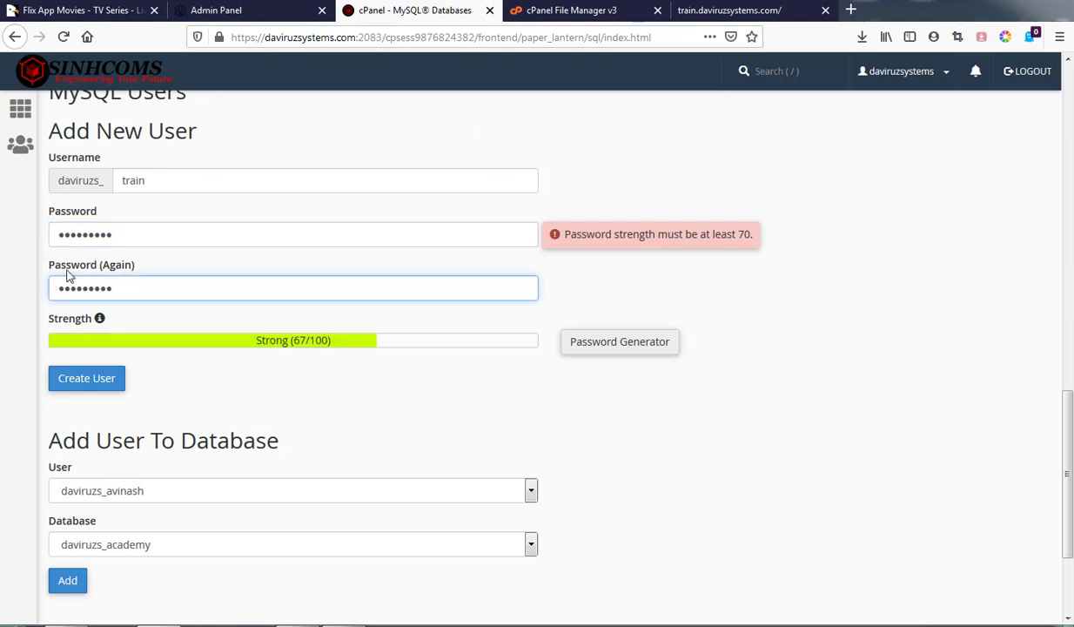
{"action": "key", "text": "Delete"}
{"action": "type", "text": "P"}
{"action": "scroll", "coordinate": [68, 275], "scroll_direction": "down", "scroll_amount": 1}
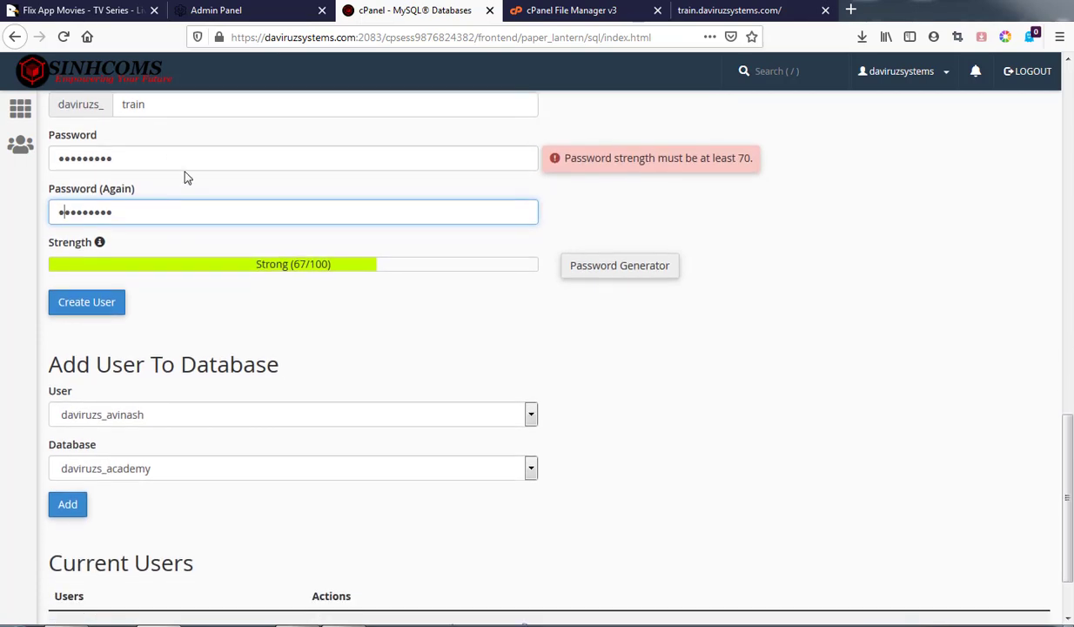
{"action": "left_click", "coordinate": [154, 155]}
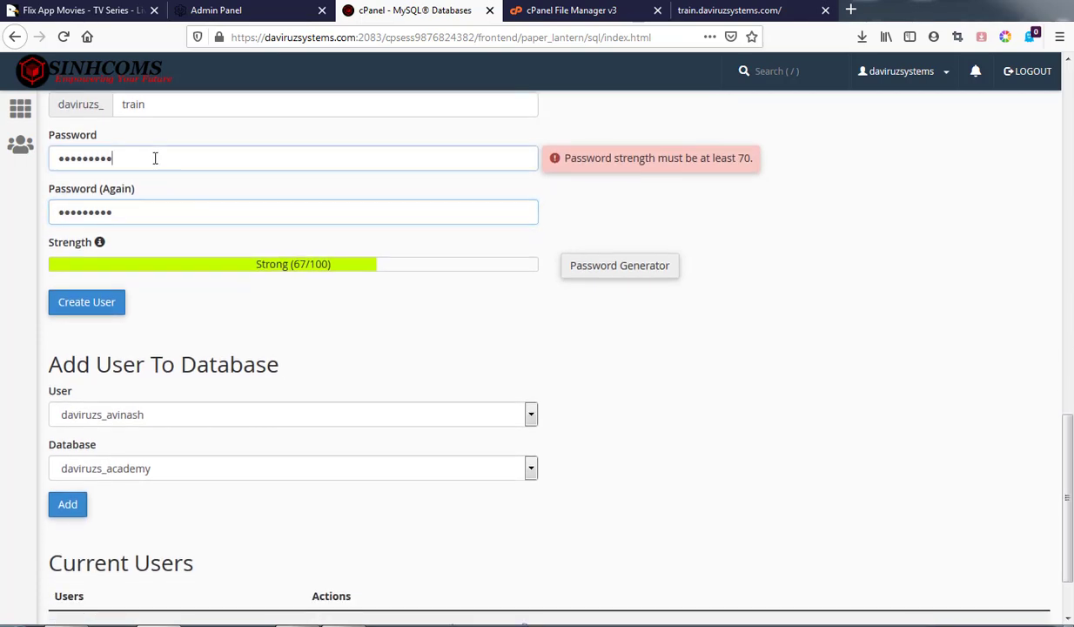
{"action": "type", "text": "@"}
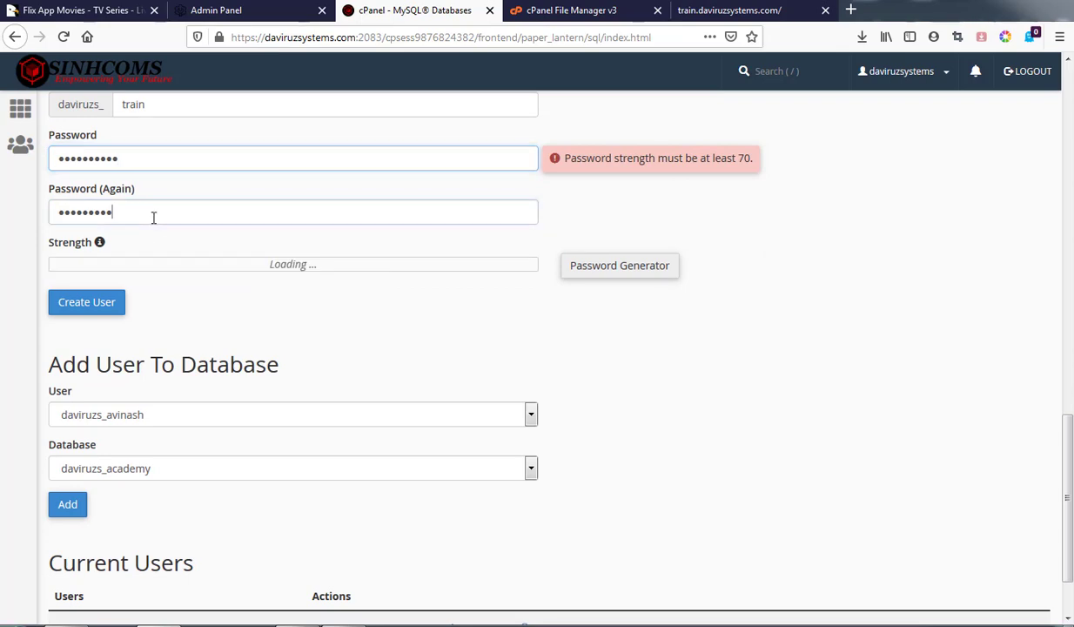
{"action": "left_click", "coordinate": [244, 216]}
{"action": "type", "text": "@"}
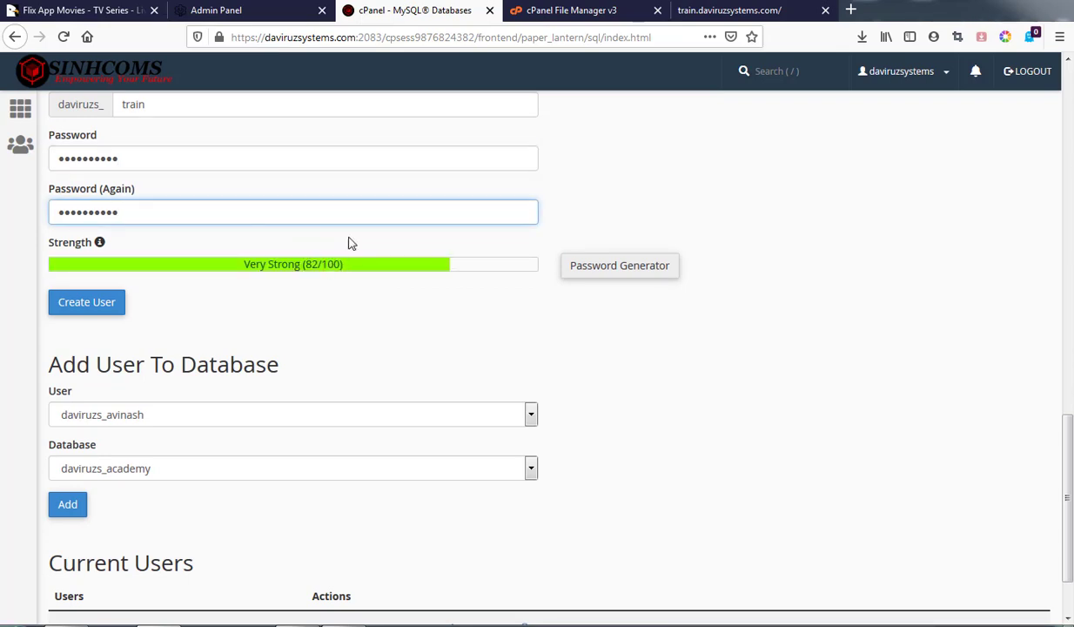
{"action": "left_click", "coordinate": [106, 310]}
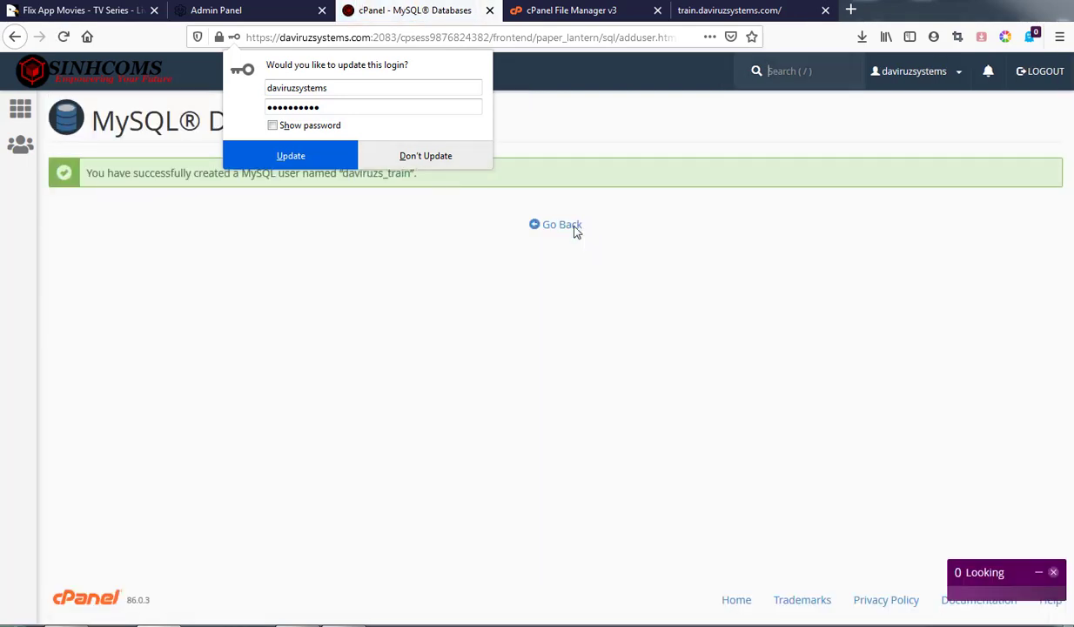
Add the MySQL user daviruzs_train to the daviruzs_flix database.
{"action": "left_click", "coordinate": [559, 226]}
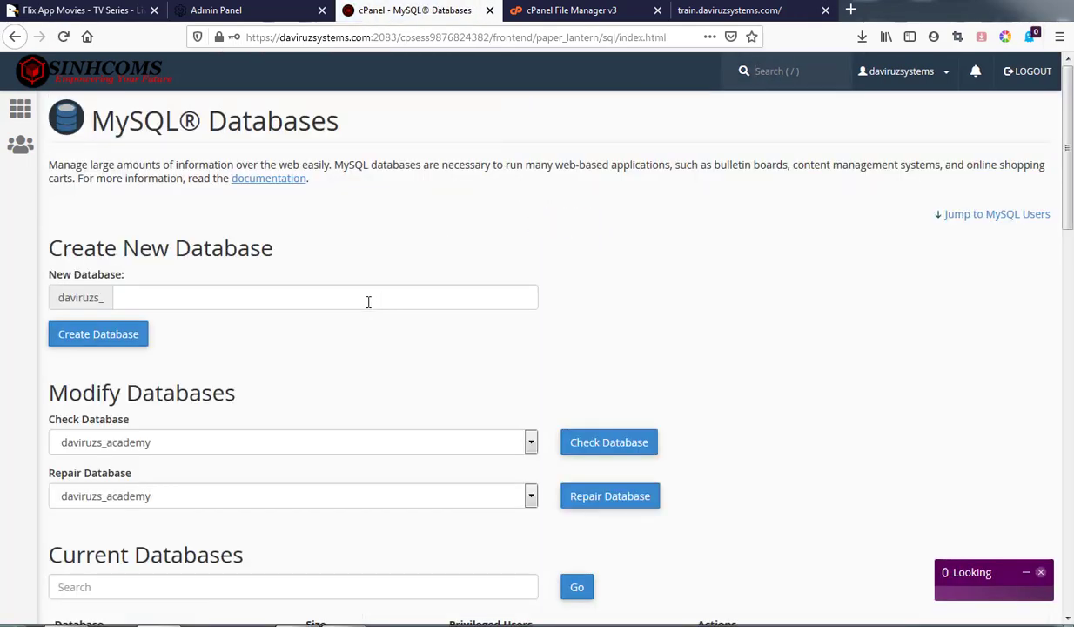
{"action": "scroll", "coordinate": [447, 512], "scroll_direction": "down", "scroll_amount": 10}
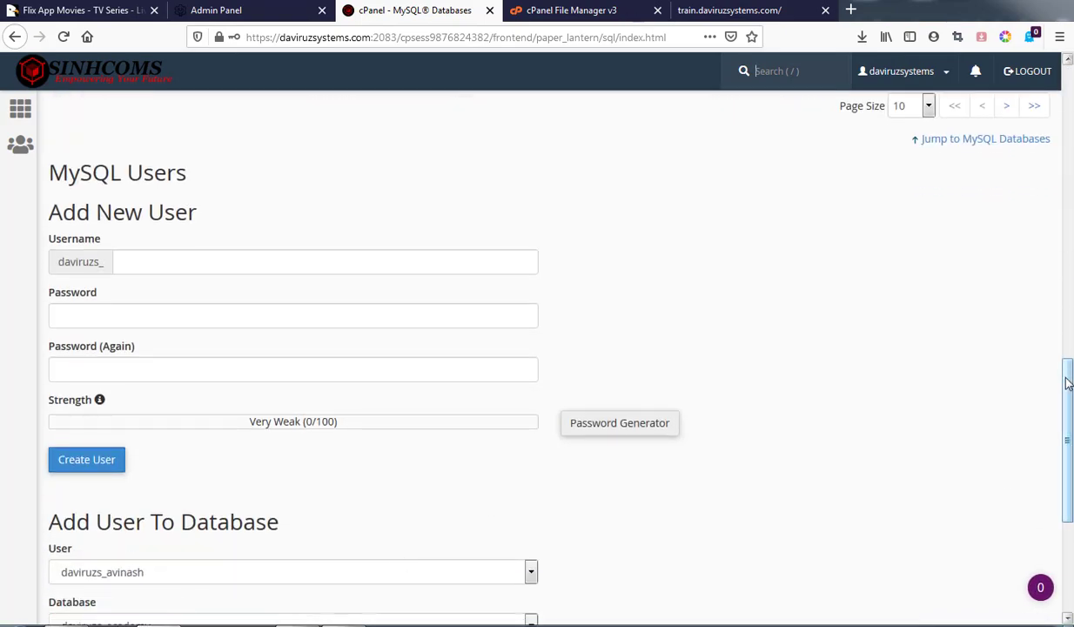
{"action": "scroll", "coordinate": [258, 492], "scroll_direction": "down", "scroll_amount": 3}
{"action": "left_click", "coordinate": [268, 339]}
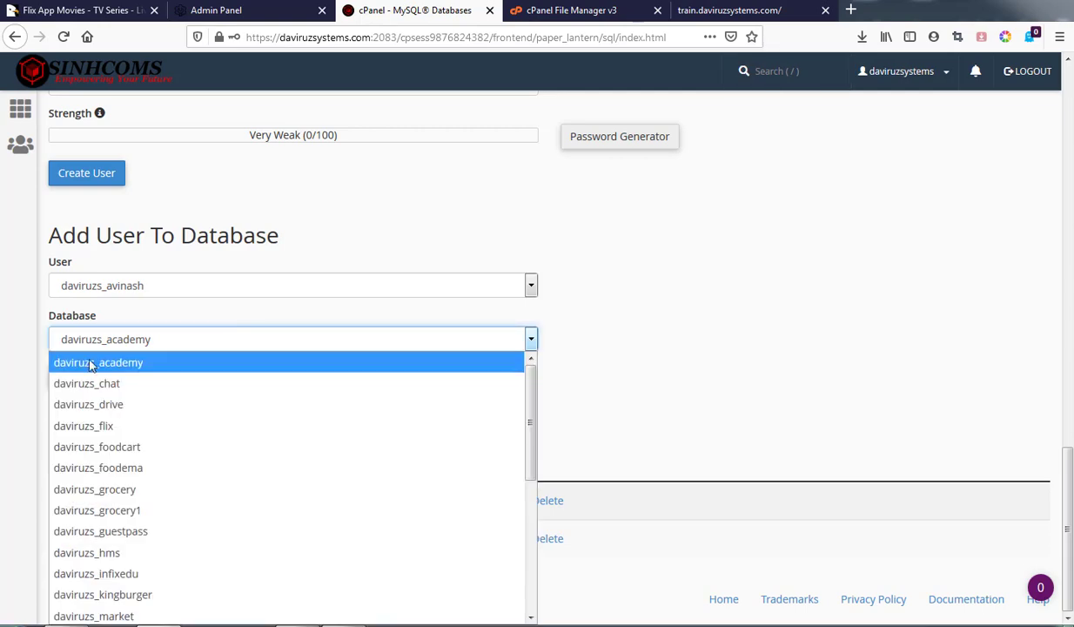
{"action": "left_click", "coordinate": [136, 424]}
{"action": "left_click", "coordinate": [168, 284]}
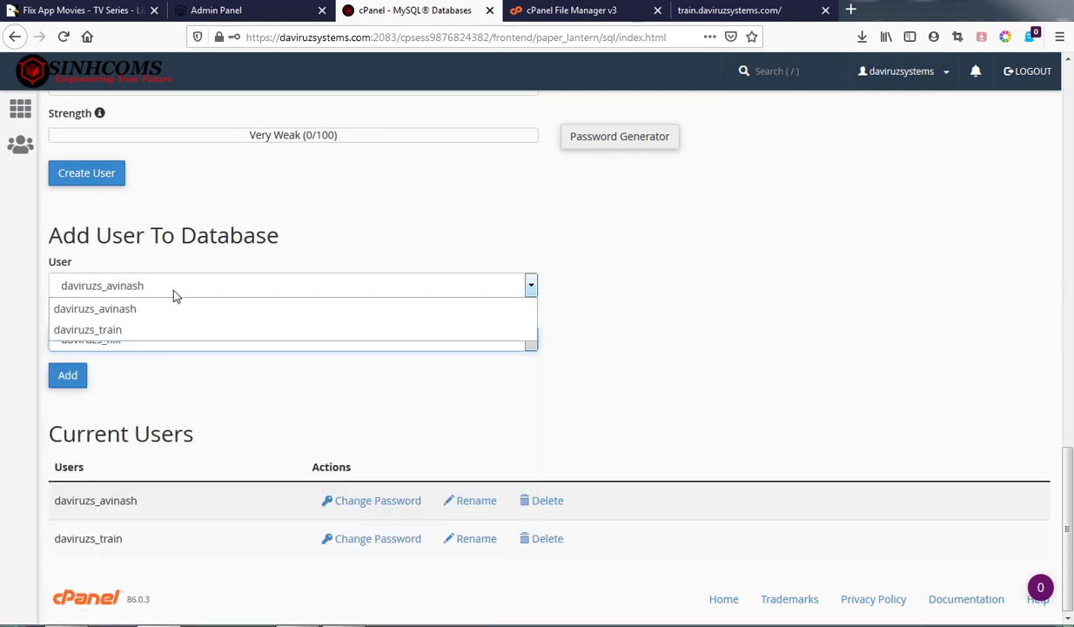
{"action": "left_click", "coordinate": [115, 331]}
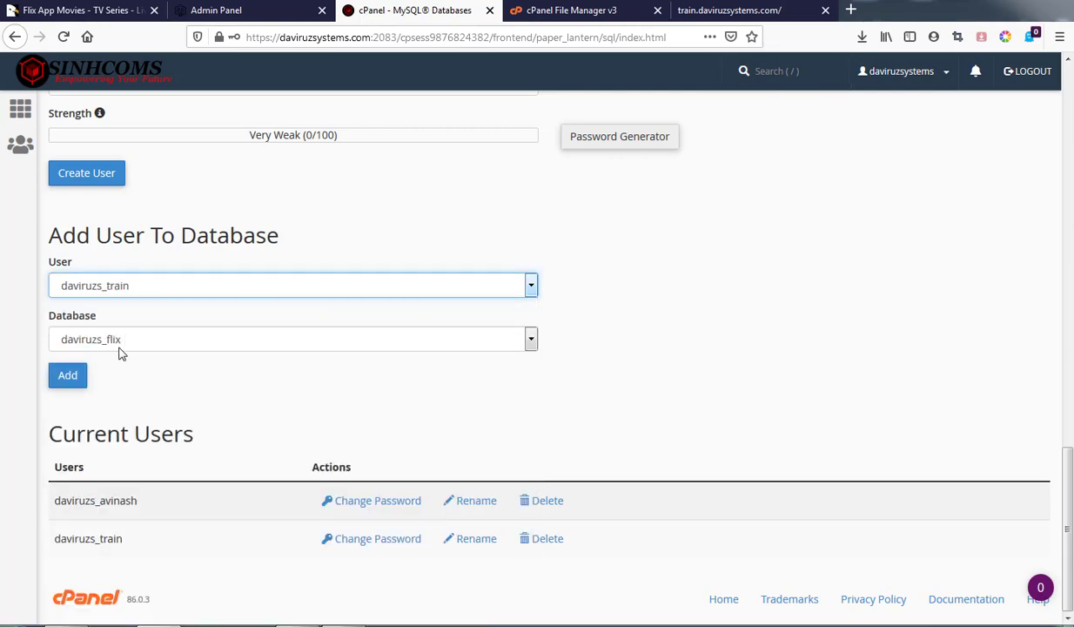
{"action": "left_click", "coordinate": [67, 380]}
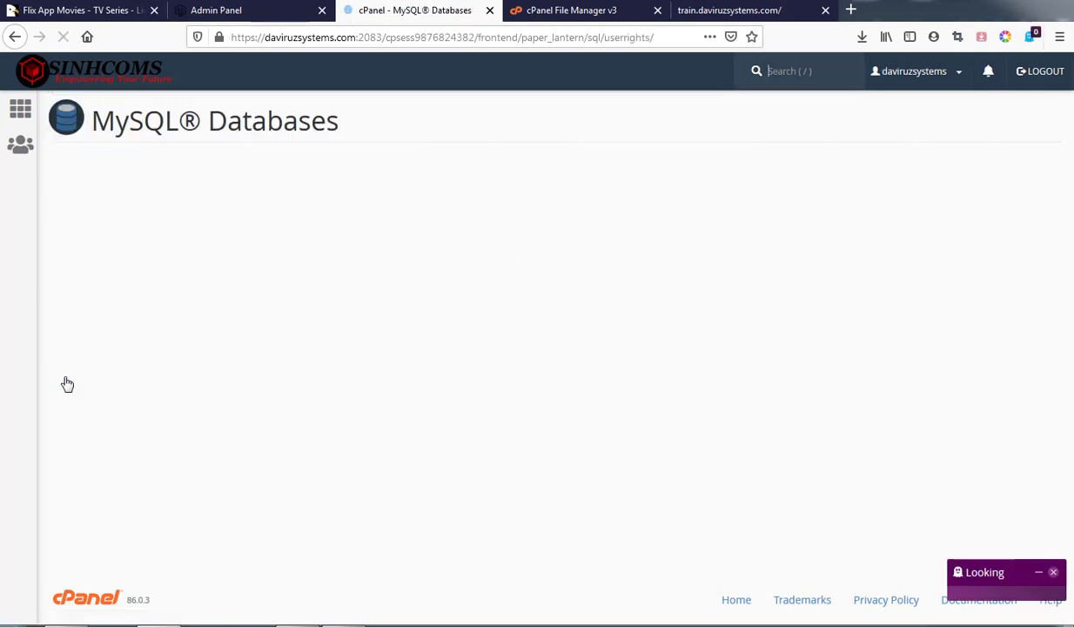
Grant daviruzs_train ALL PRIVILEGES on daviruzs_flix and save the changes.
{"action": "left_click", "coordinate": [88, 252]}
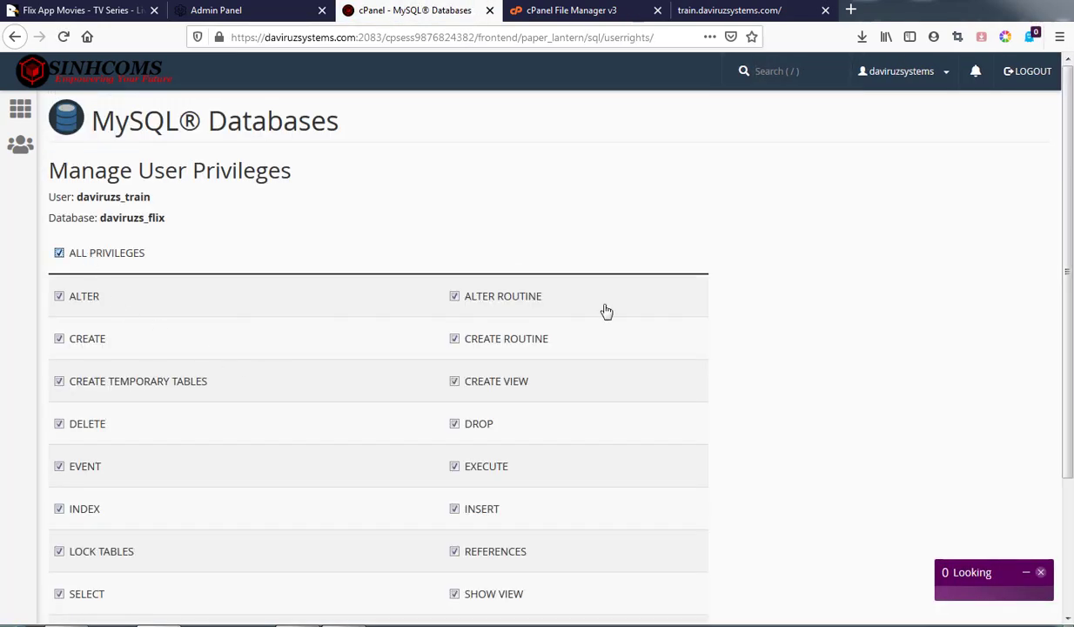
{"action": "scroll", "coordinate": [1072, 449], "scroll_direction": "down", "scroll_amount": 3}
{"action": "left_click", "coordinate": [110, 514]}
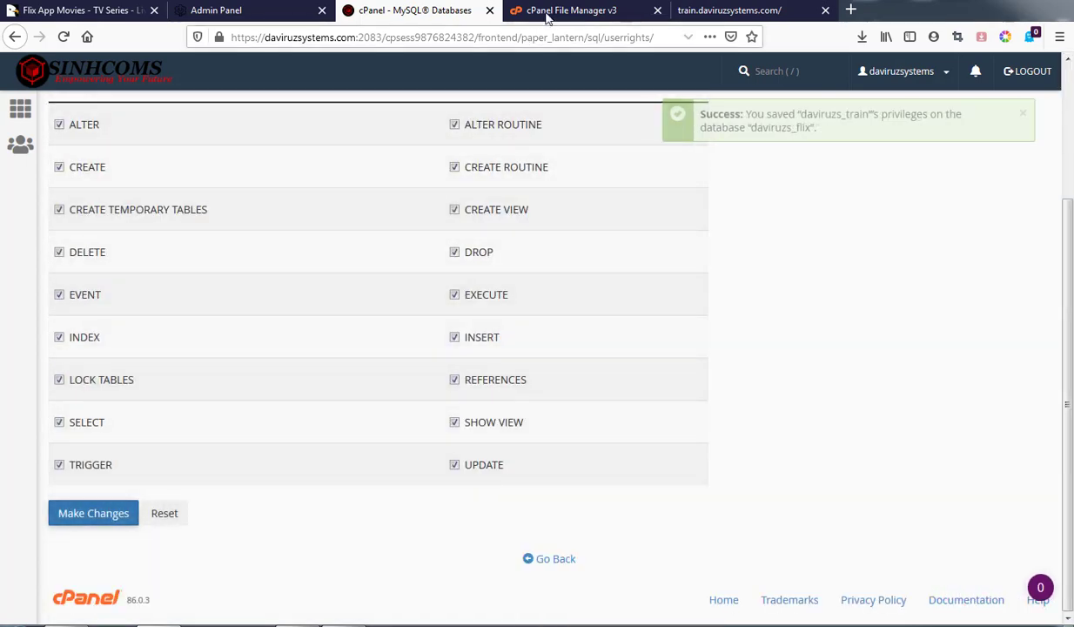
{"action": "left_click", "coordinate": [570, 10]}
Navigate to train.daviruzsystems.com/app/config in File Manager and select parameters.yml.
{"action": "scroll", "coordinate": [240, 199], "scroll_direction": "down", "scroll_amount": 5}
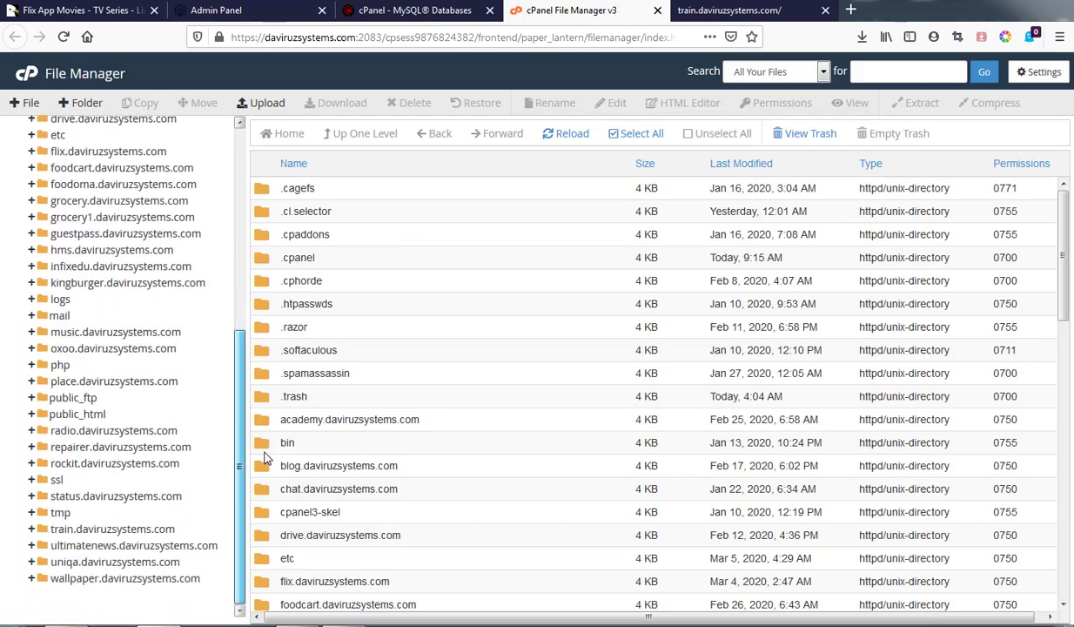
{"action": "left_click", "coordinate": [91, 527]}
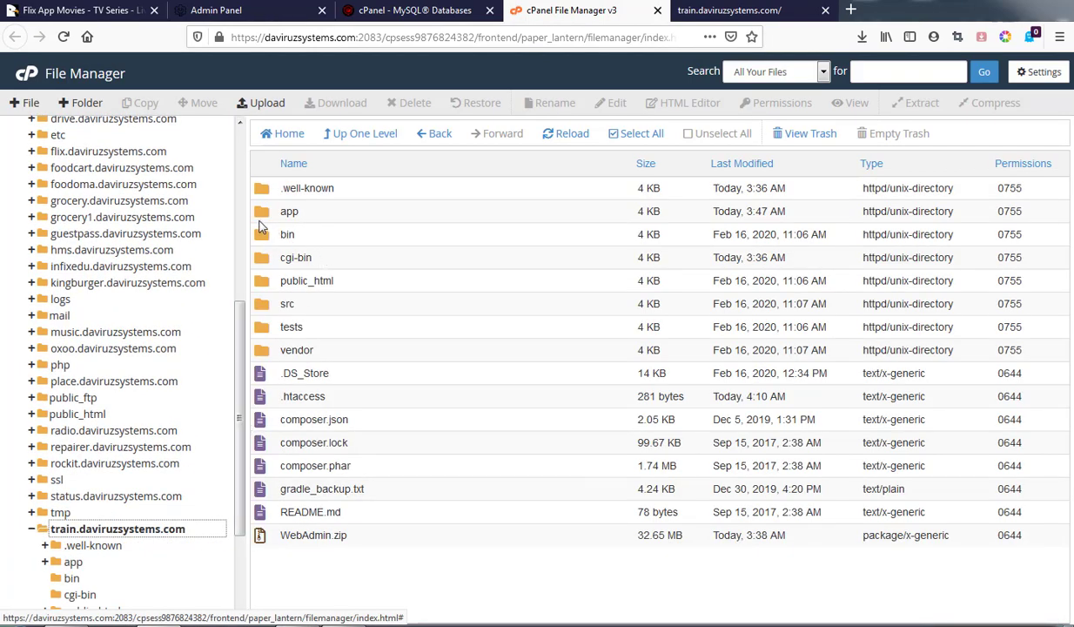
{"action": "double_click", "coordinate": [261, 214]}
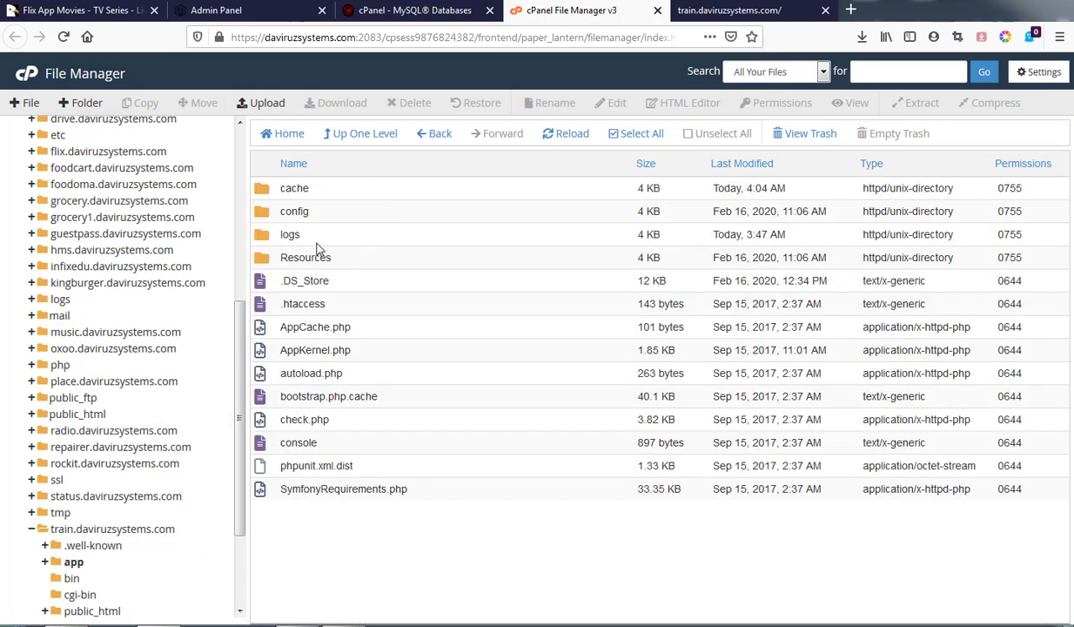
{"action": "left_click", "coordinate": [270, 218]}
{"action": "double_click", "coordinate": [270, 214]}
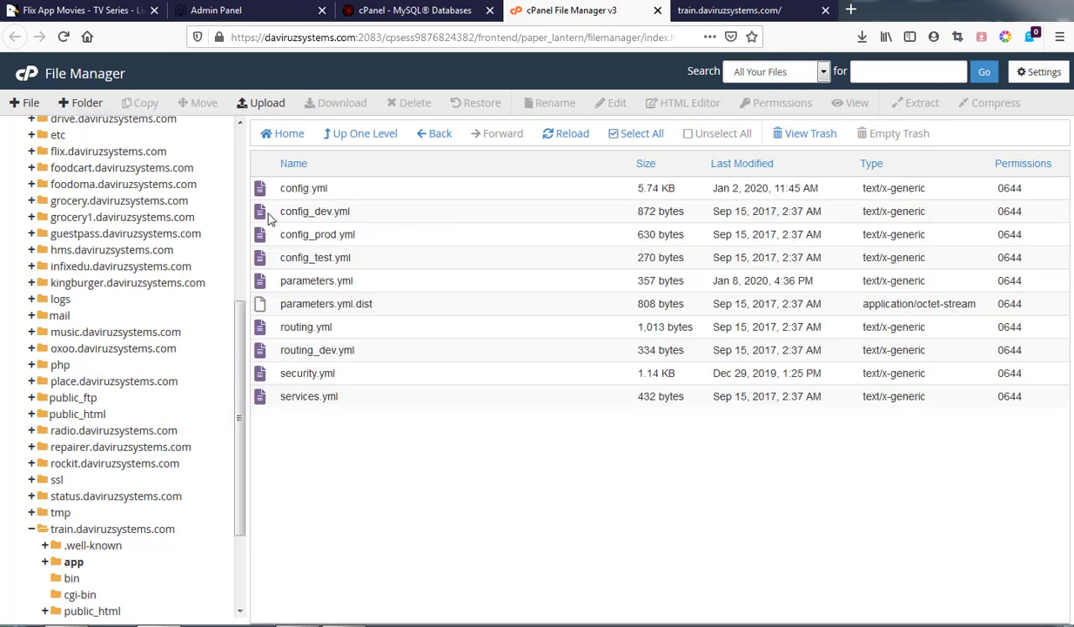
{"action": "left_click", "coordinate": [321, 285]}
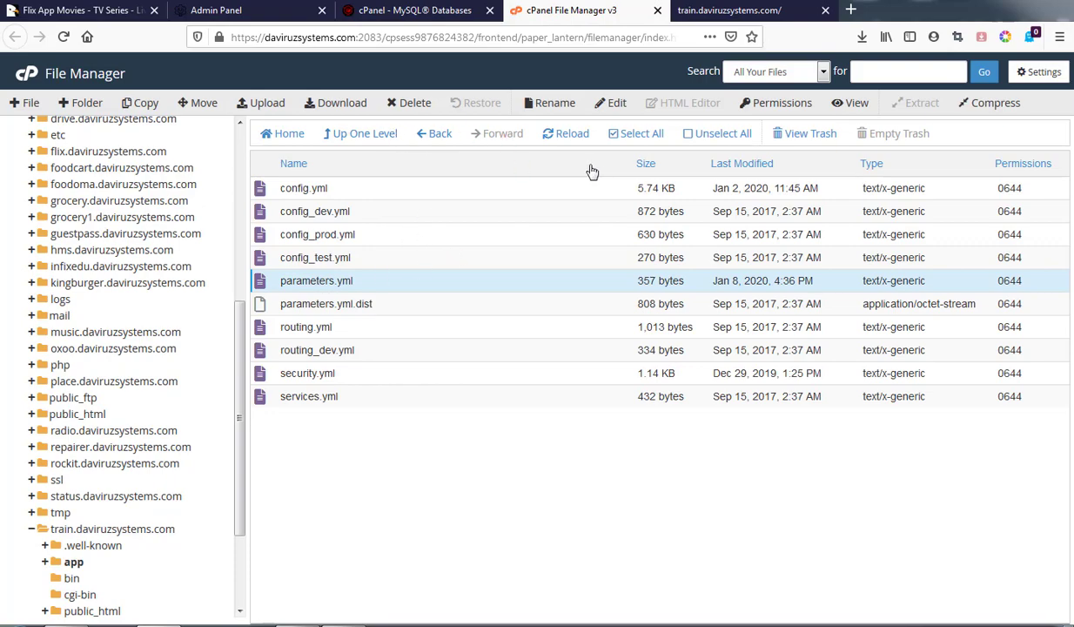
Set parameters.yml to database daviruzs_flix, user daviruzs_train and the new password, then save.
{"action": "left_click", "coordinate": [616, 103]}
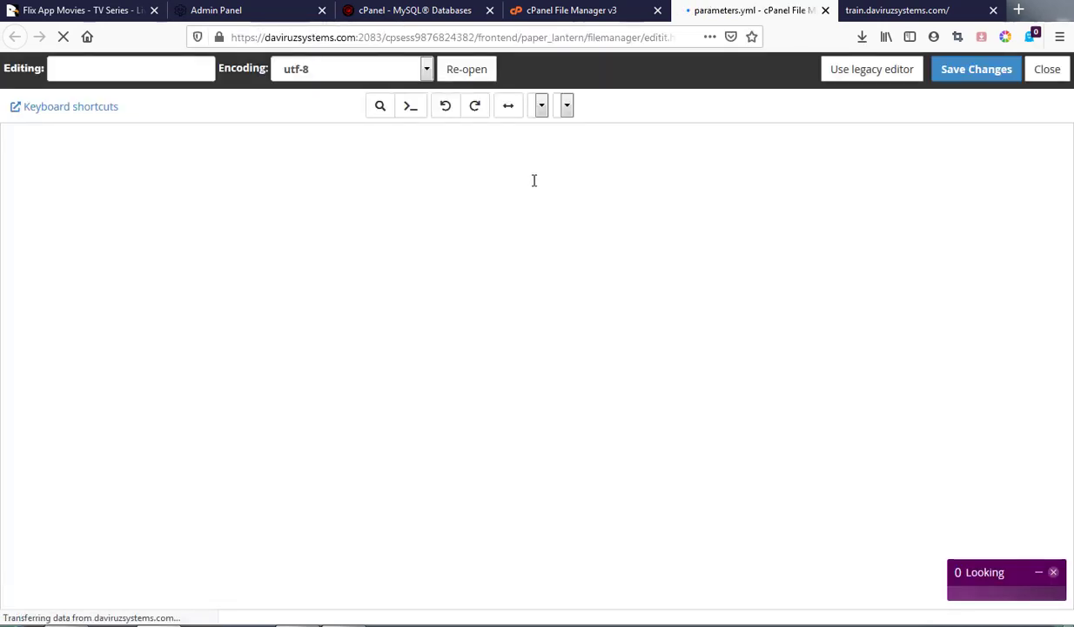
{"action": "double_click", "coordinate": [162, 174]}
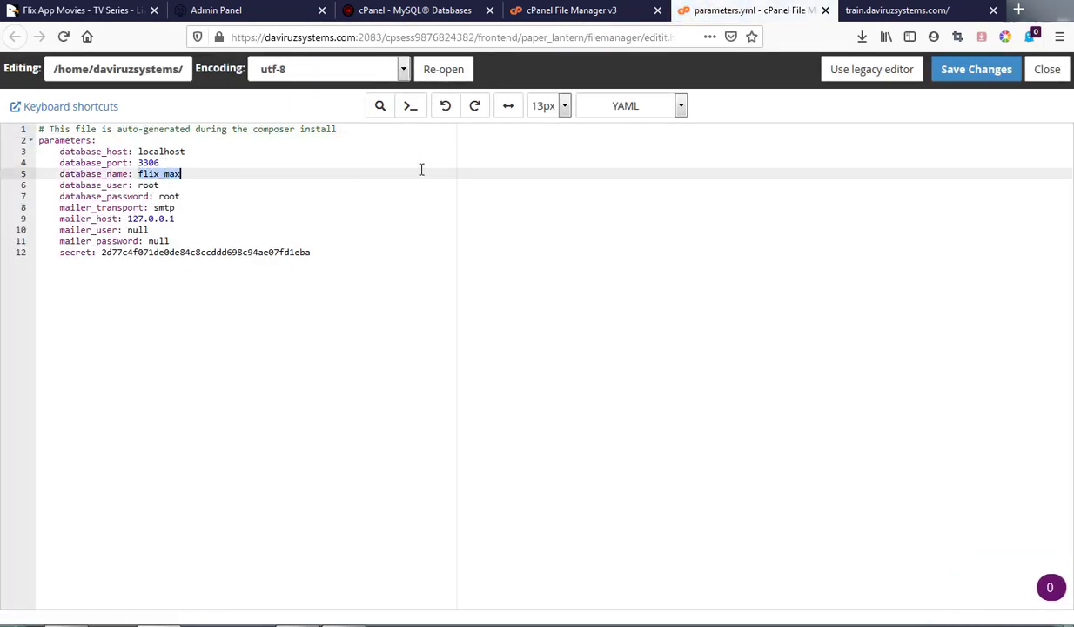
{"action": "type", "text": "daviruz"}
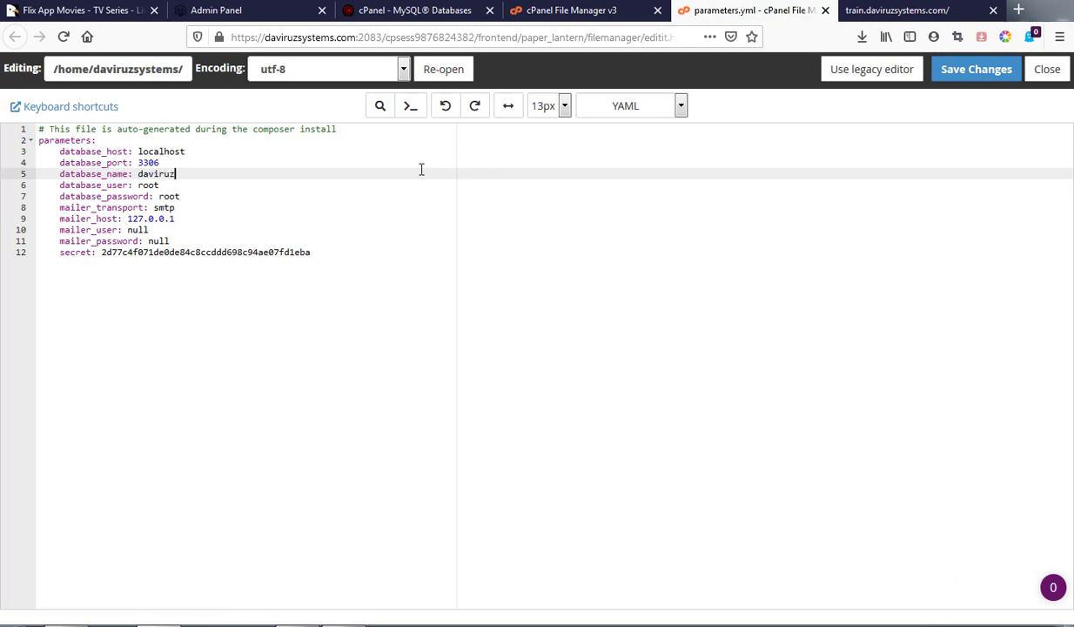
{"action": "type", "text": "s_flix"}
{"action": "double_click", "coordinate": [175, 184]}
{"action": "type", "text": "daviruzs"}
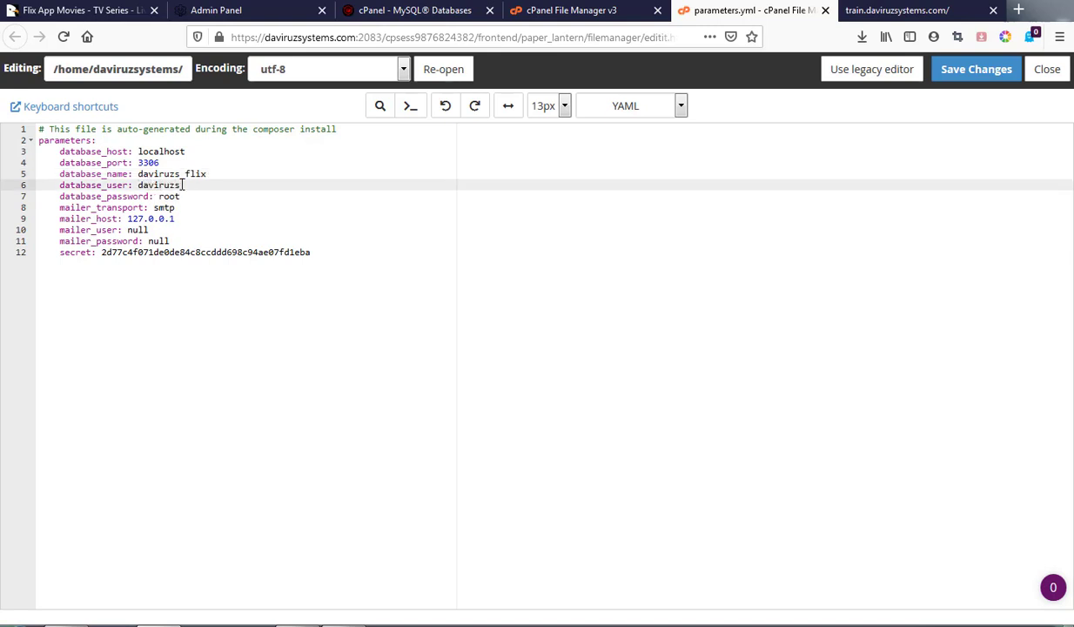
{"action": "type", "text": "_train"}
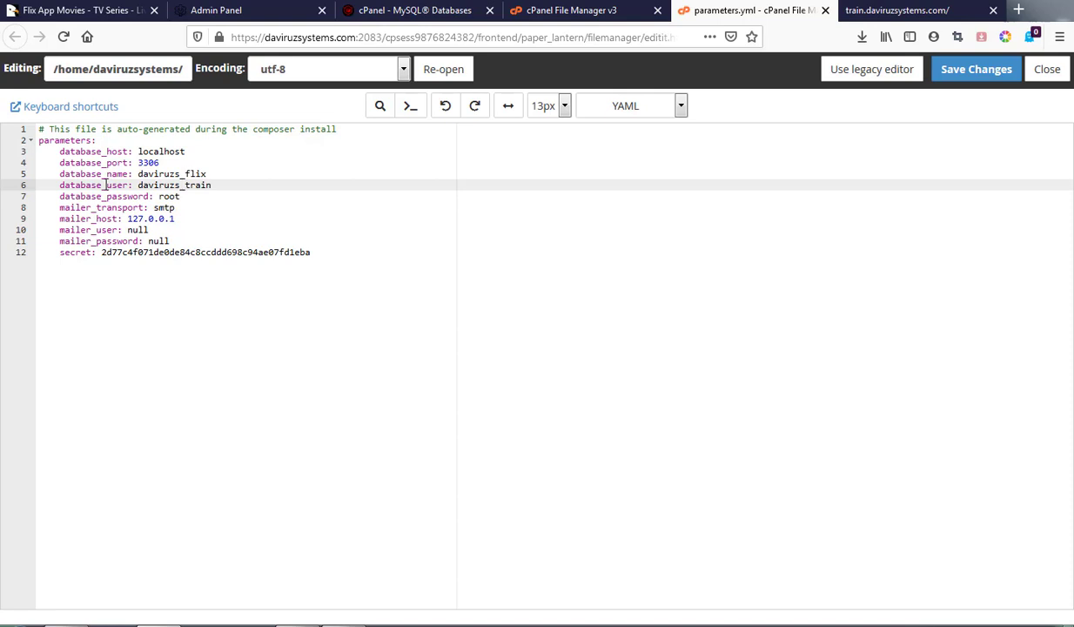
{"action": "double_click", "coordinate": [169, 196]}
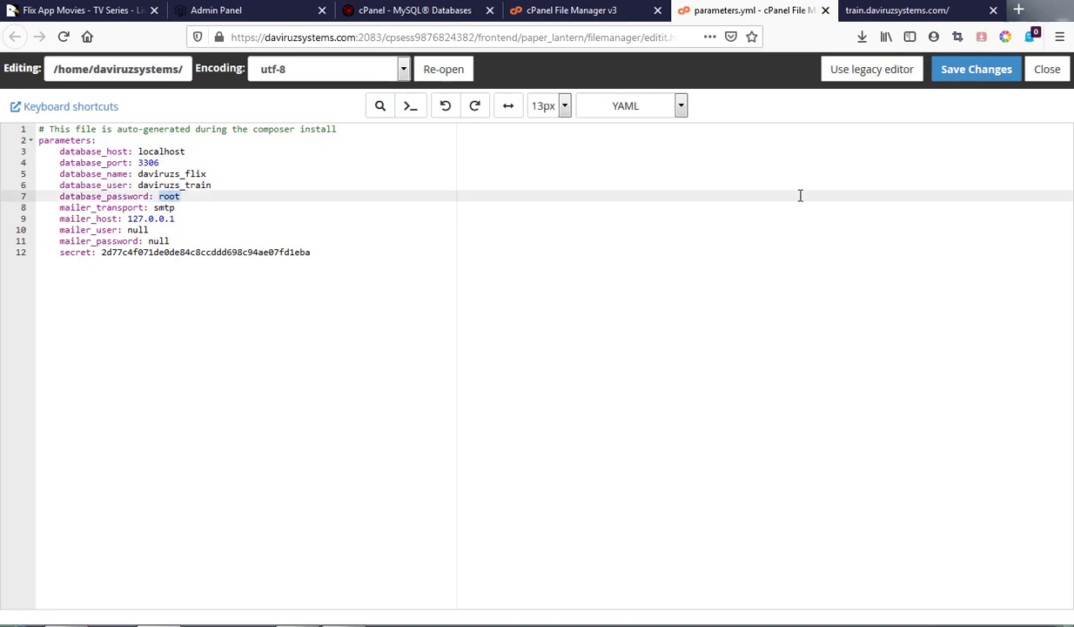
{"action": "left_click", "coordinate": [970, 76]}
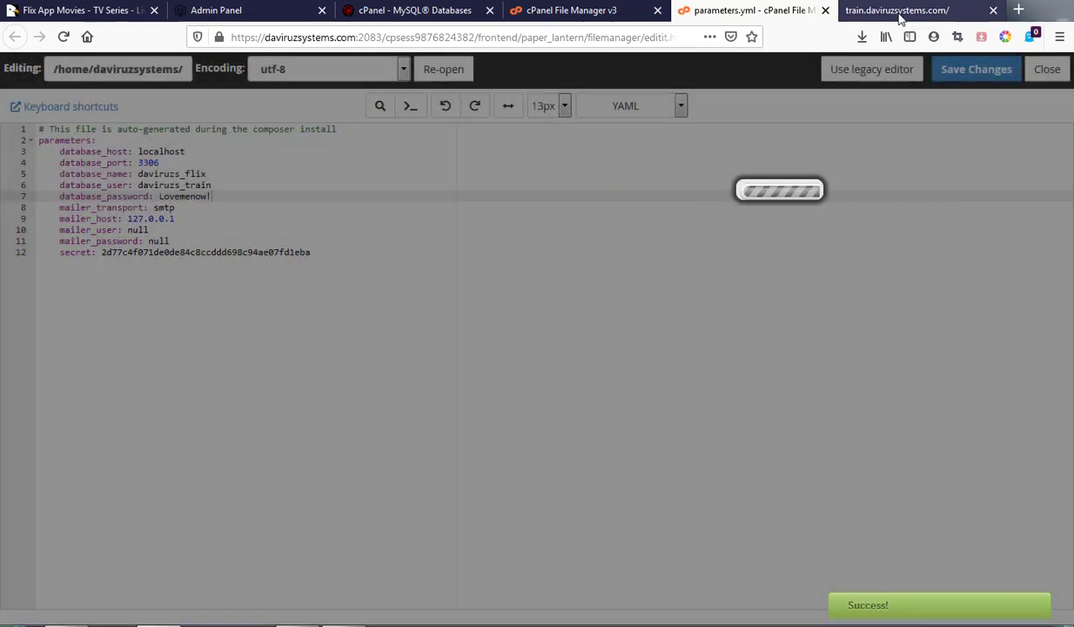
Reload train.daviruzsystems.com twice, find it still blank, and return to File Manager.
{"action": "left_click", "coordinate": [889, 15]}
{"action": "left_click", "coordinate": [429, 42]}
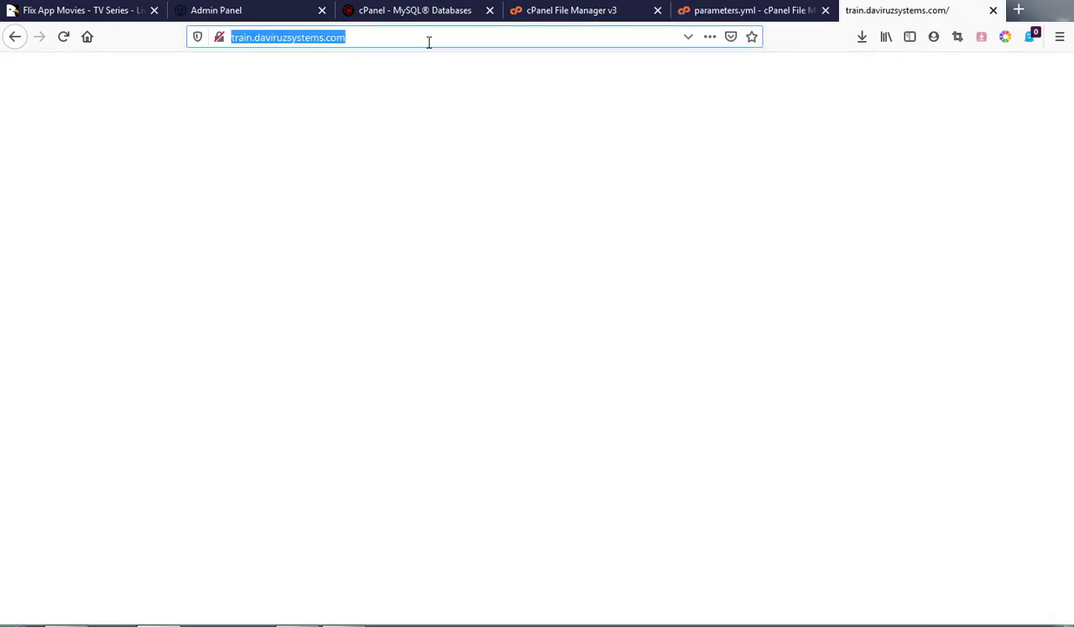
{"action": "key", "text": "Return"}
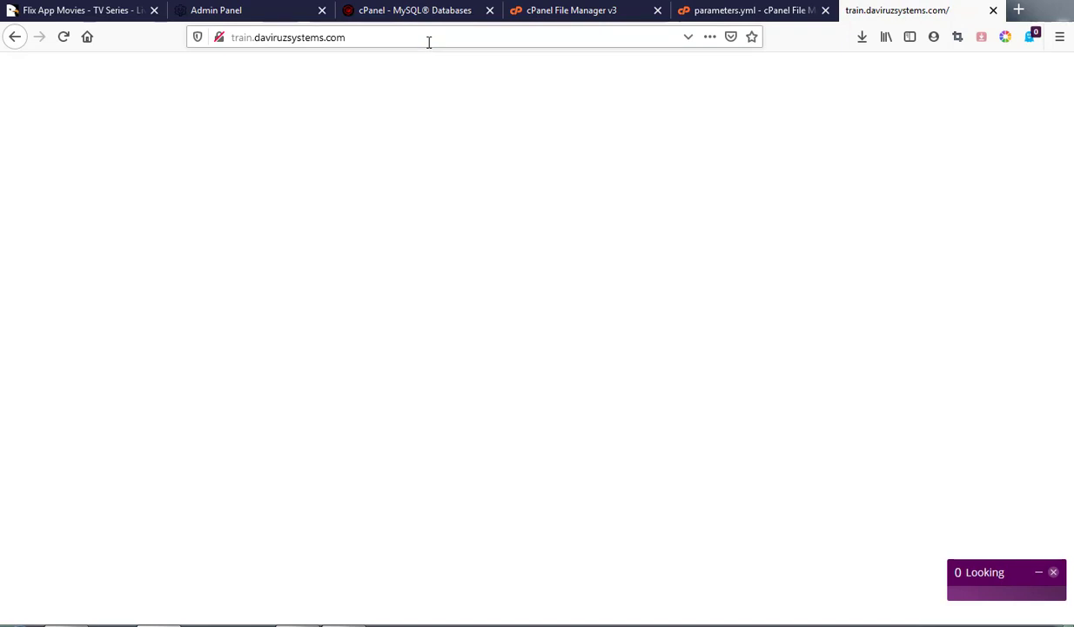
{"action": "left_click", "coordinate": [422, 36]}
{"action": "key", "text": "Return"}
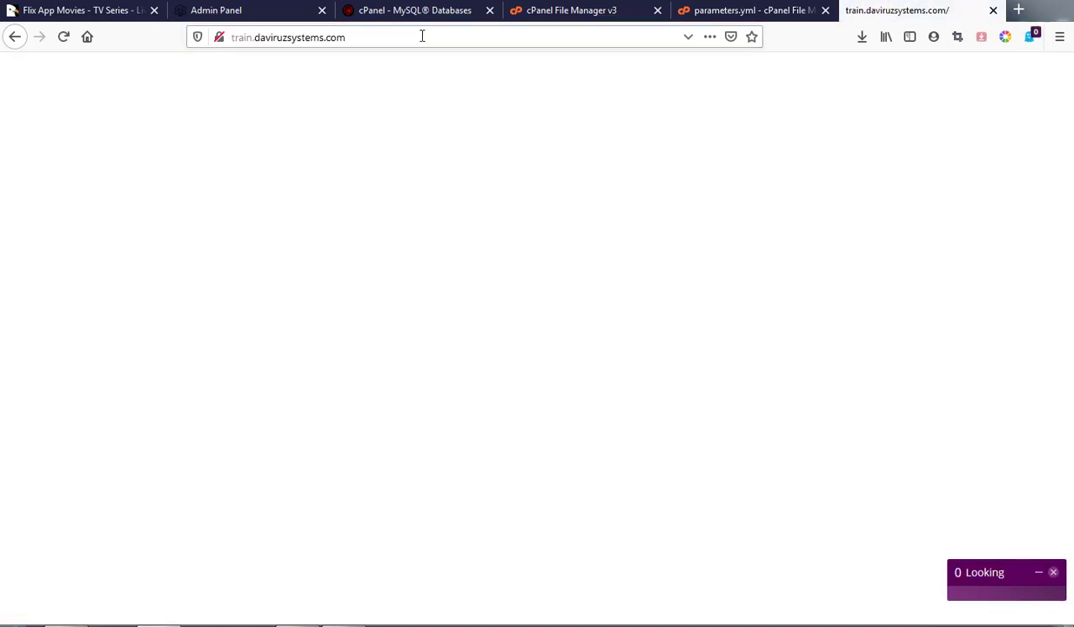
{"action": "left_click", "coordinate": [603, 10]}
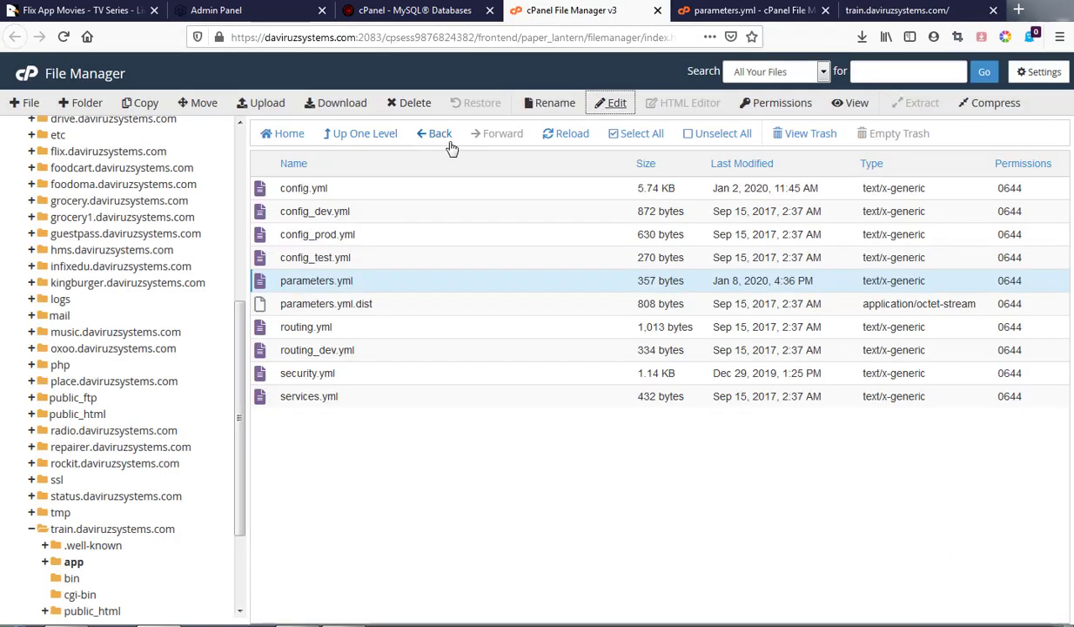
Permanently delete the app/cache/prod folder, skipping the trash, and return to the site tab.
{"action": "left_click", "coordinate": [348, 135]}
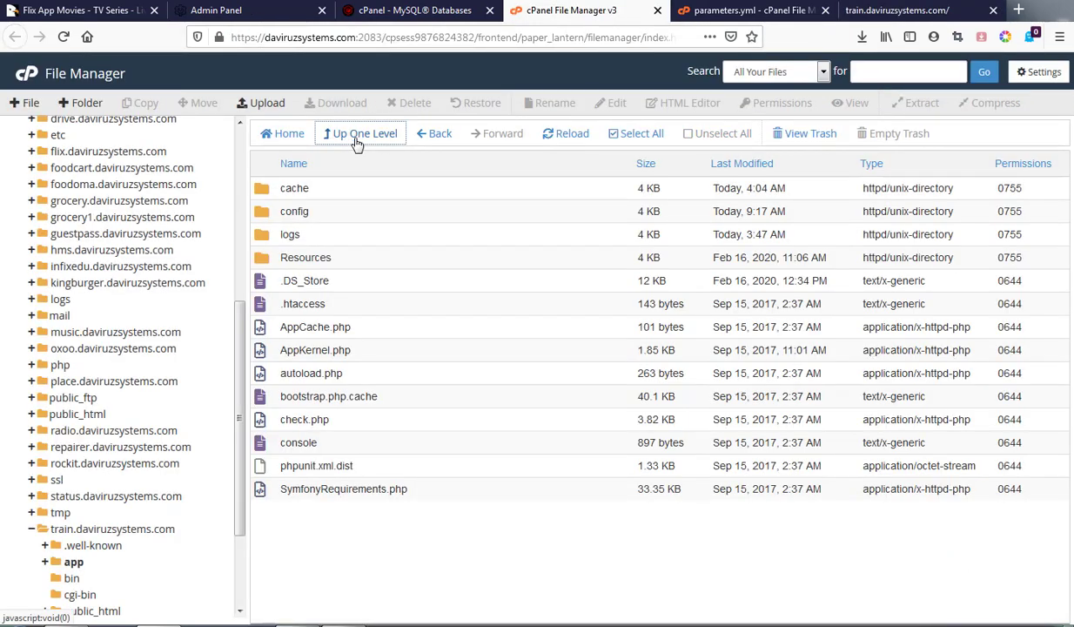
{"action": "double_click", "coordinate": [277, 188]}
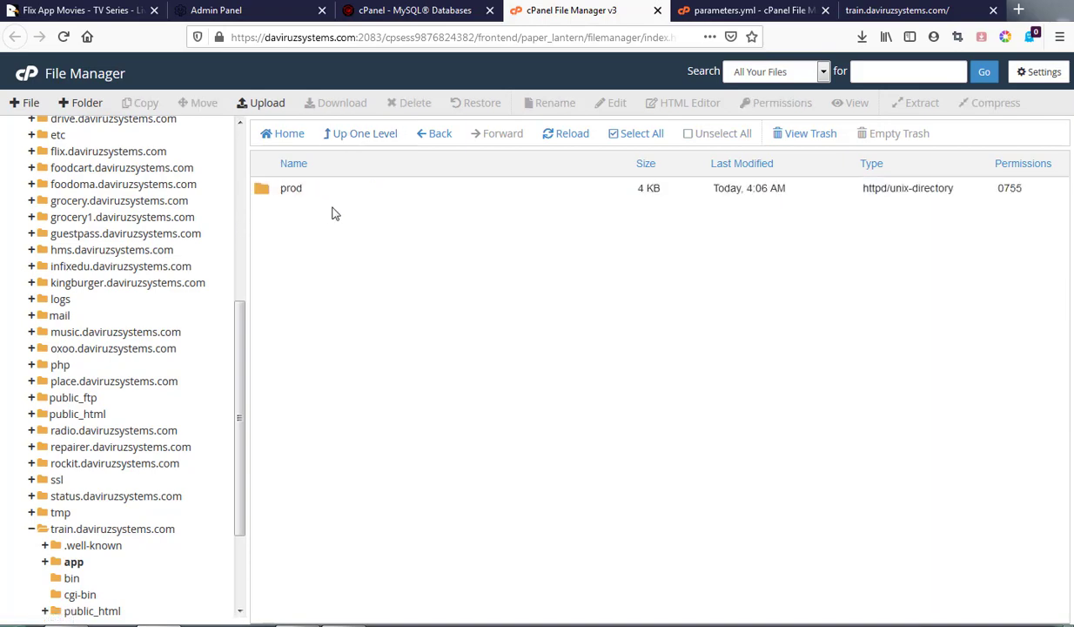
{"action": "left_click", "coordinate": [288, 190]}
{"action": "left_click", "coordinate": [409, 102]}
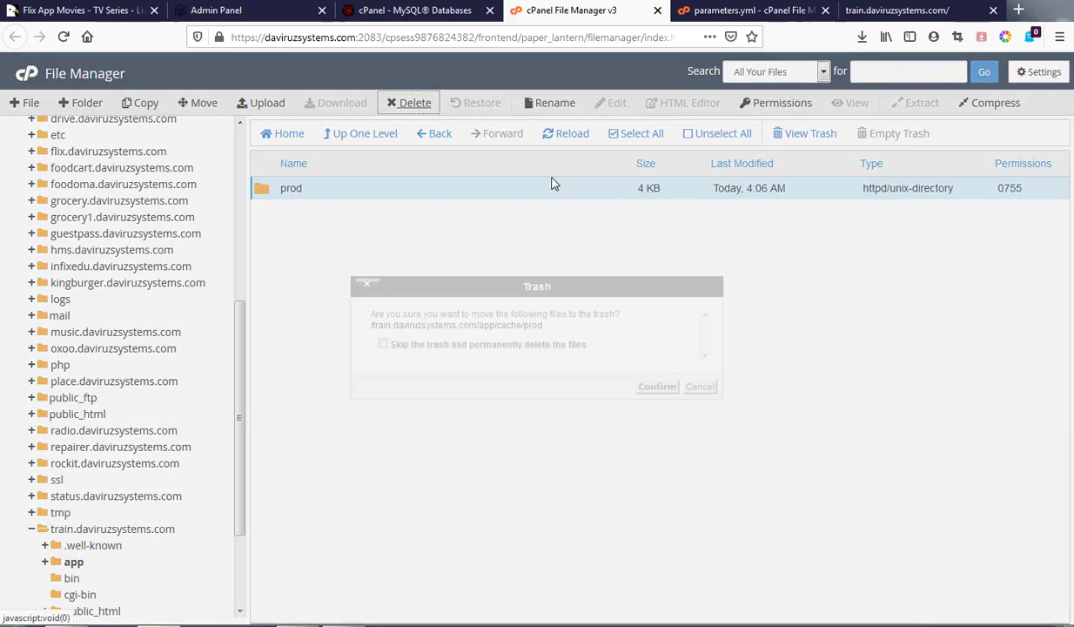
{"action": "left_click", "coordinate": [521, 348]}
{"action": "left_click", "coordinate": [660, 386]}
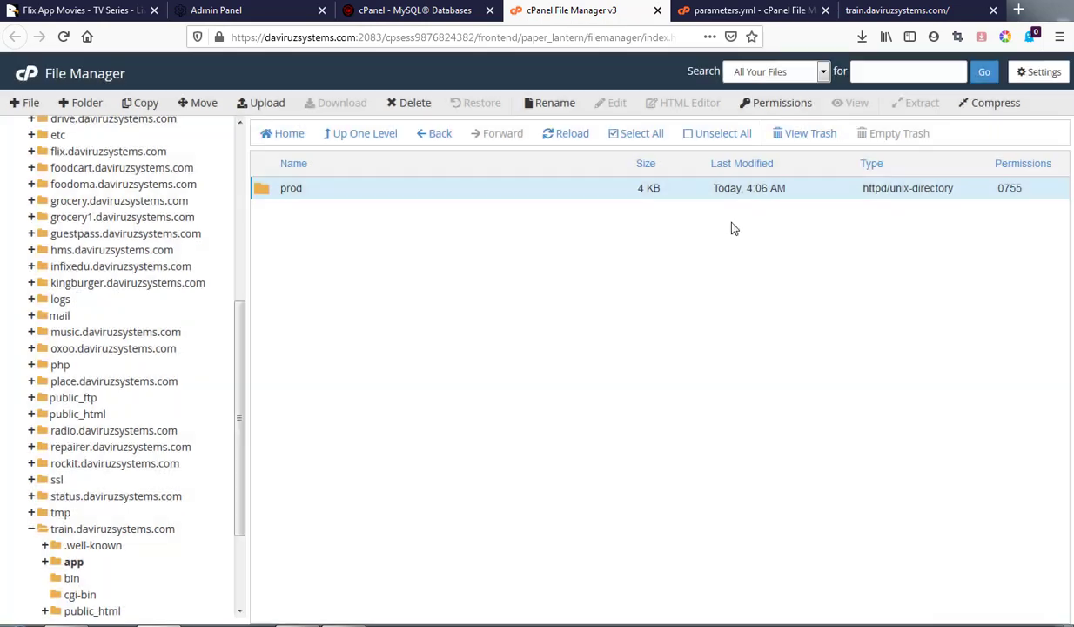
{"action": "left_click", "coordinate": [881, 10]}
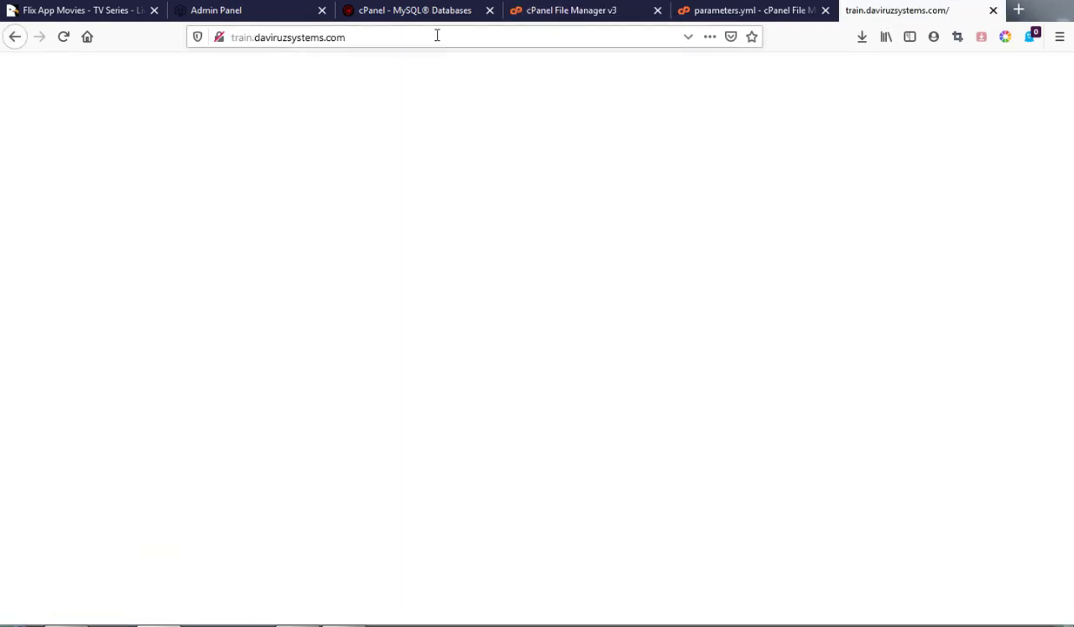
Reload train.daviruzsystems.com until the admin login page appears, then bring Android Studio forward.
{"action": "left_click", "coordinate": [437, 36]}
{"action": "key", "text": "Return"}
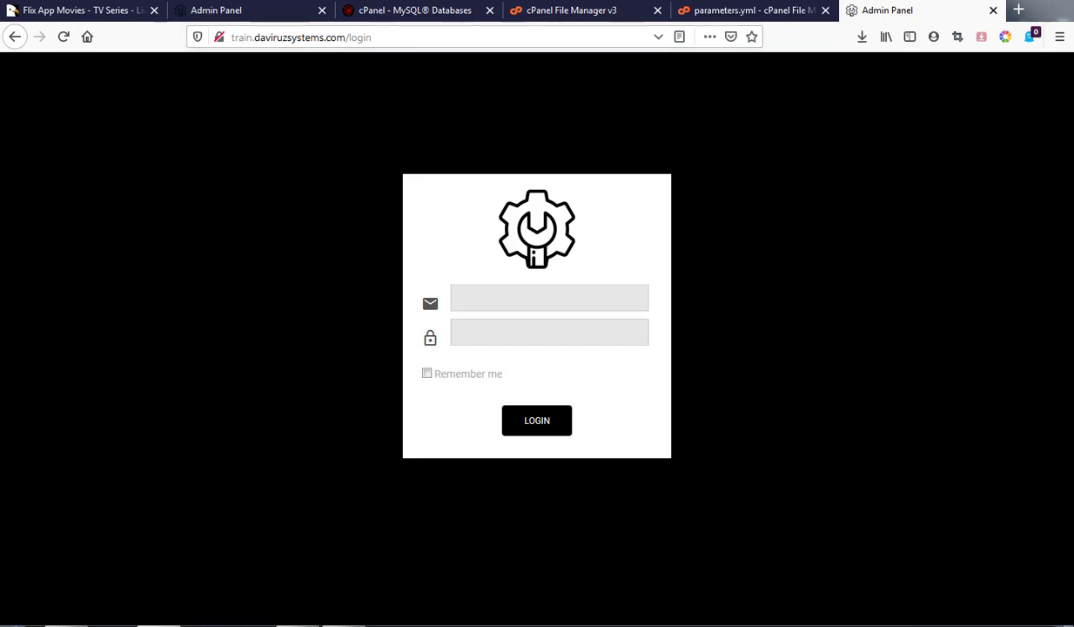
{"action": "left_click", "coordinate": [335, 618]}
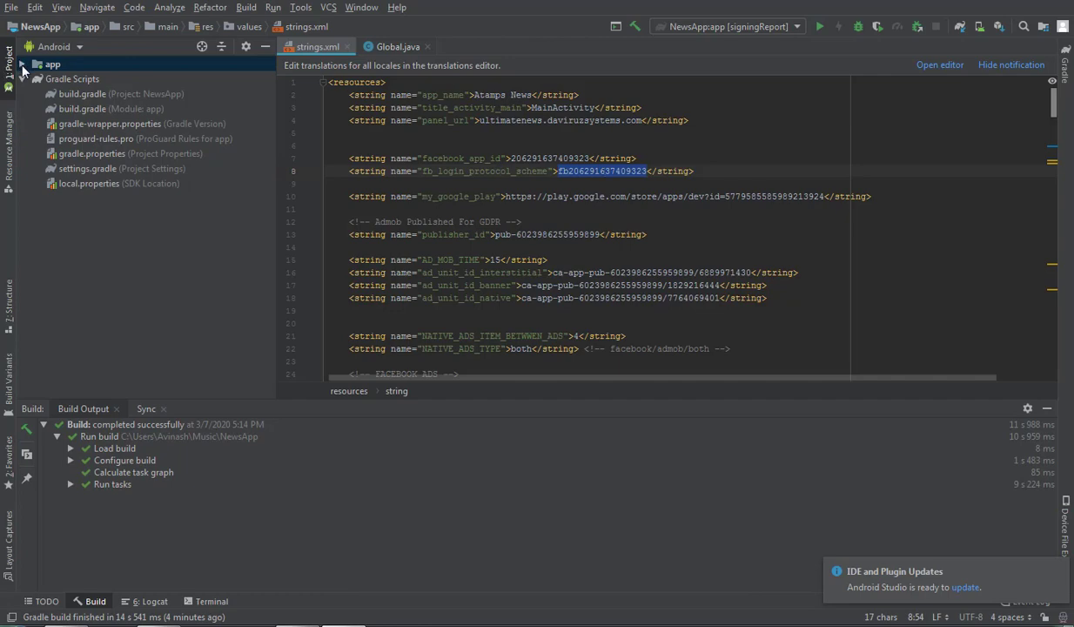
Expand app > java > com > config in the Project tree and open Global.java.
{"action": "left_click", "coordinate": [22, 66]}
{"action": "left_click", "coordinate": [35, 94]}
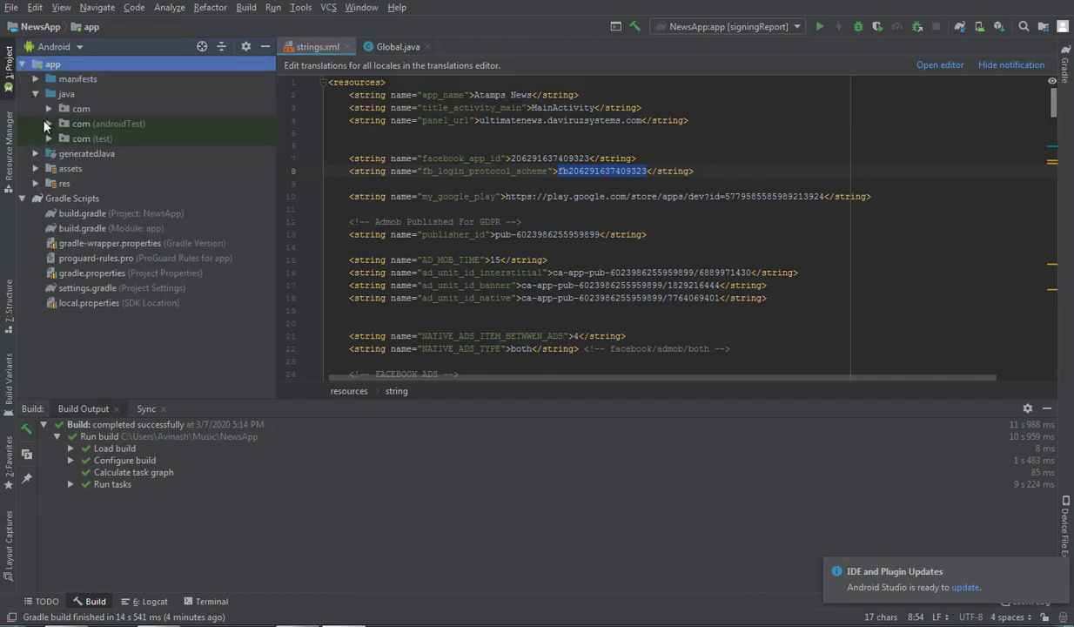
{"action": "left_click", "coordinate": [47, 109]}
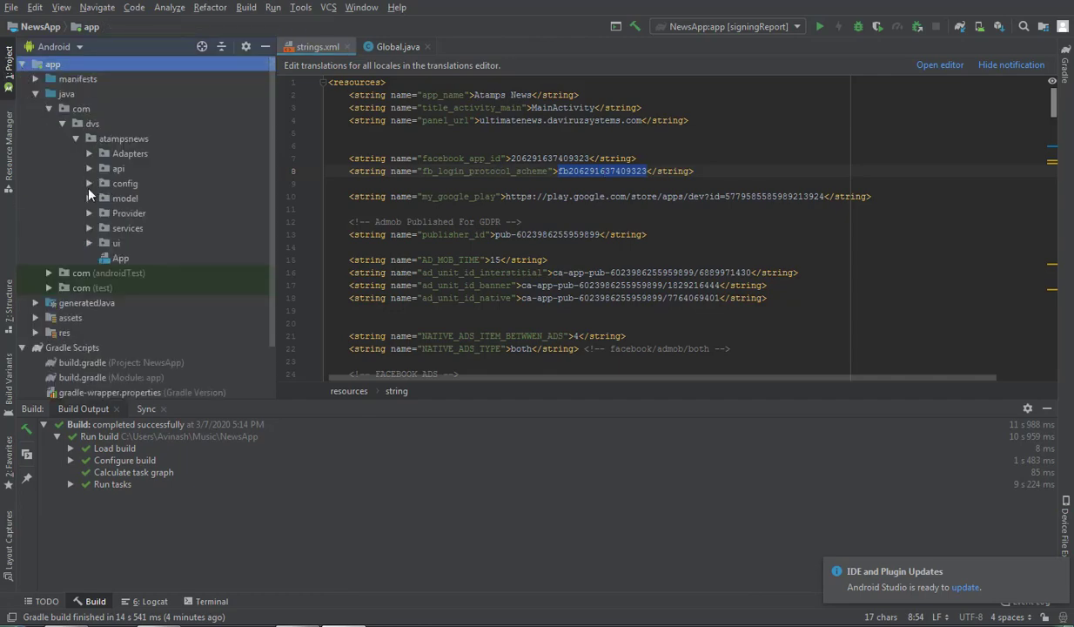
{"action": "left_click", "coordinate": [89, 183]}
{"action": "double_click", "coordinate": [122, 198]}
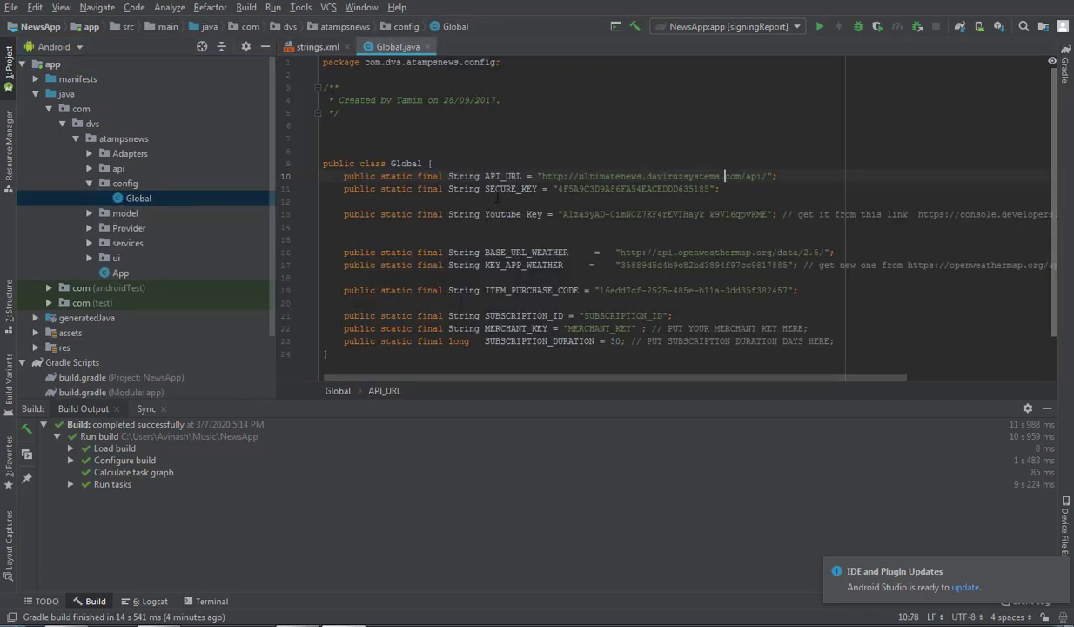